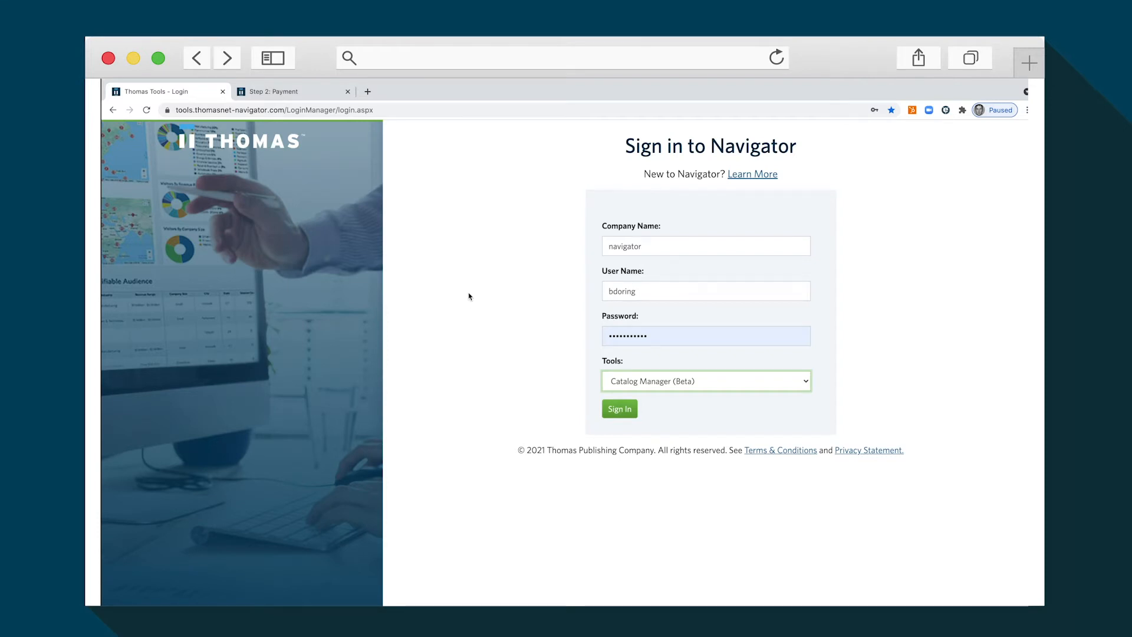
Step: Sign in to Navigator with Profile Manager as the selected tool
left_click(677, 381)
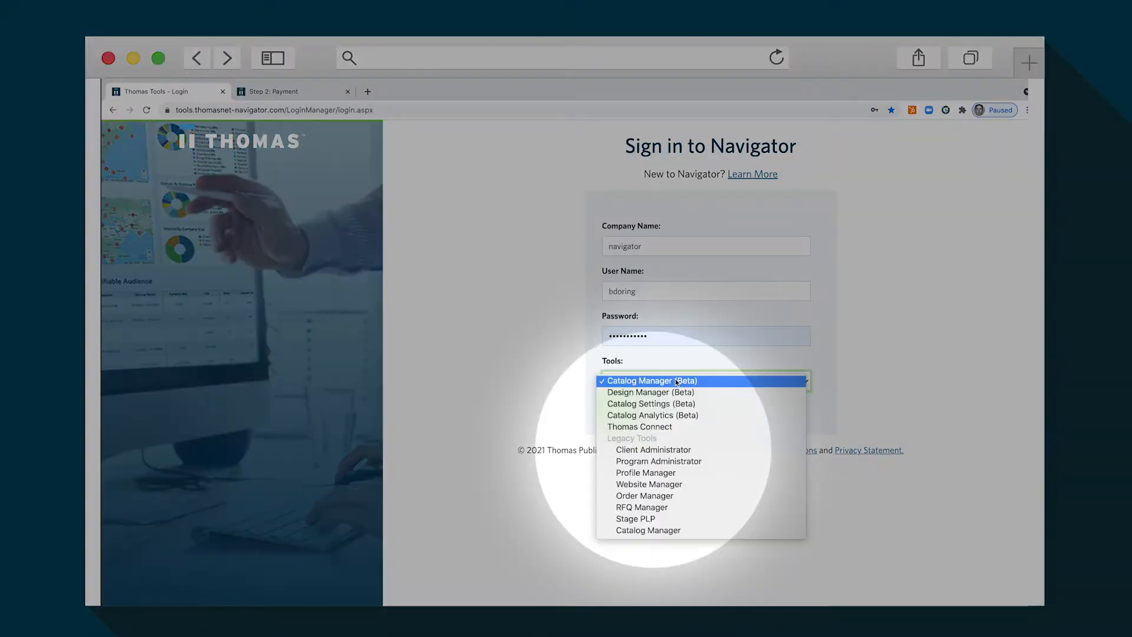
left_click(631, 474)
left_click(618, 427)
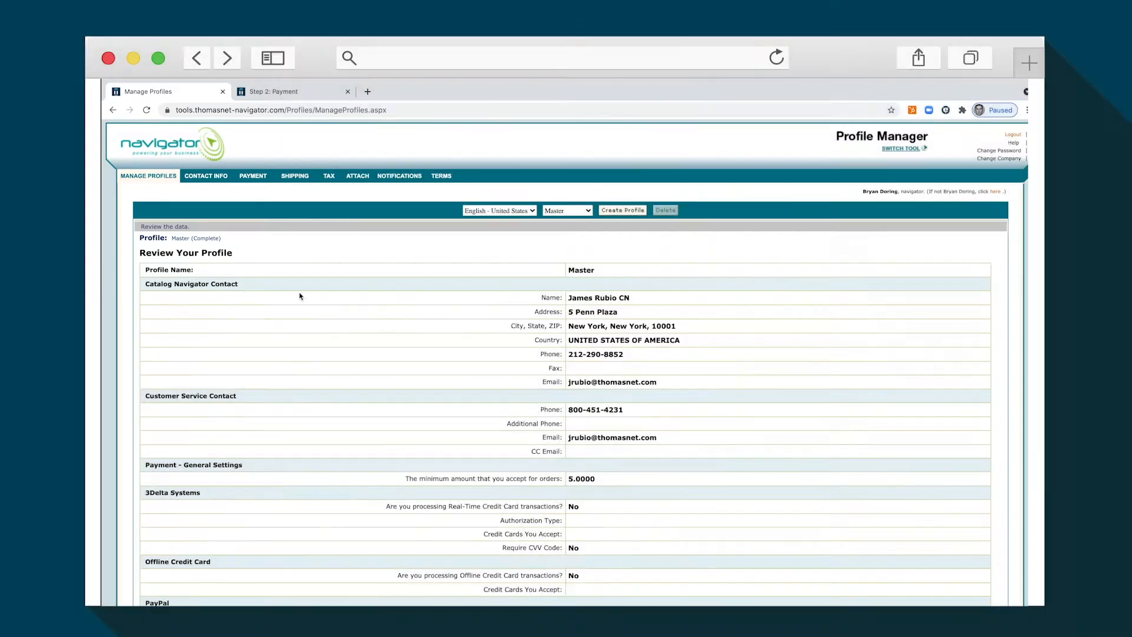
Step: Review the Master profile's summary and its list of available profiles, keeping Master selected
scroll(300, 296, "down", 5)
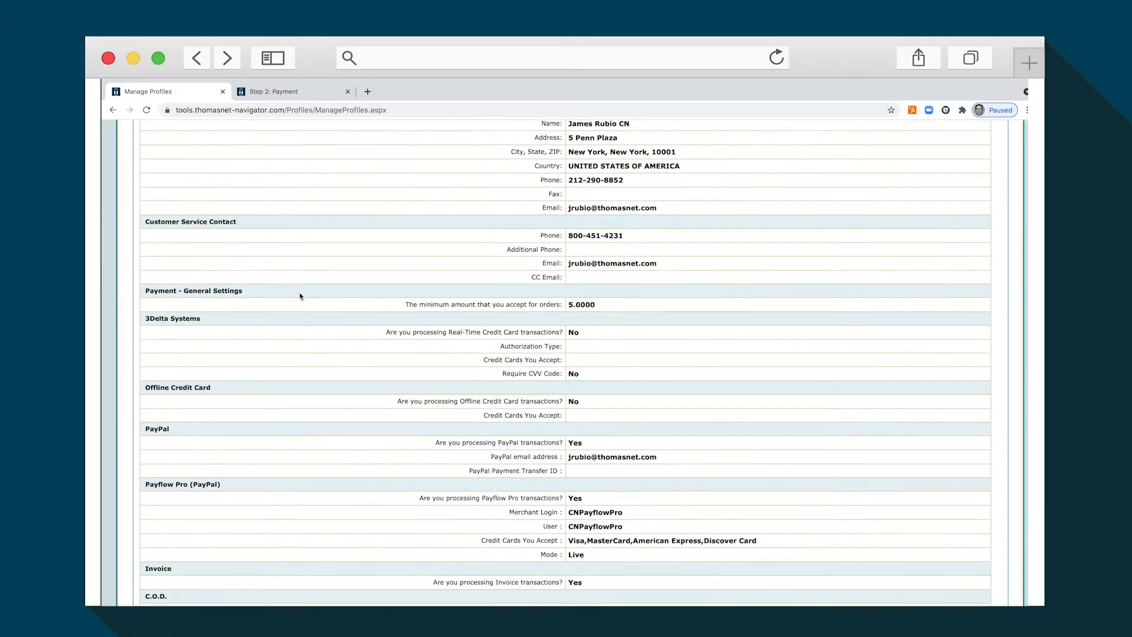
scroll(300, 296, "down", 8)
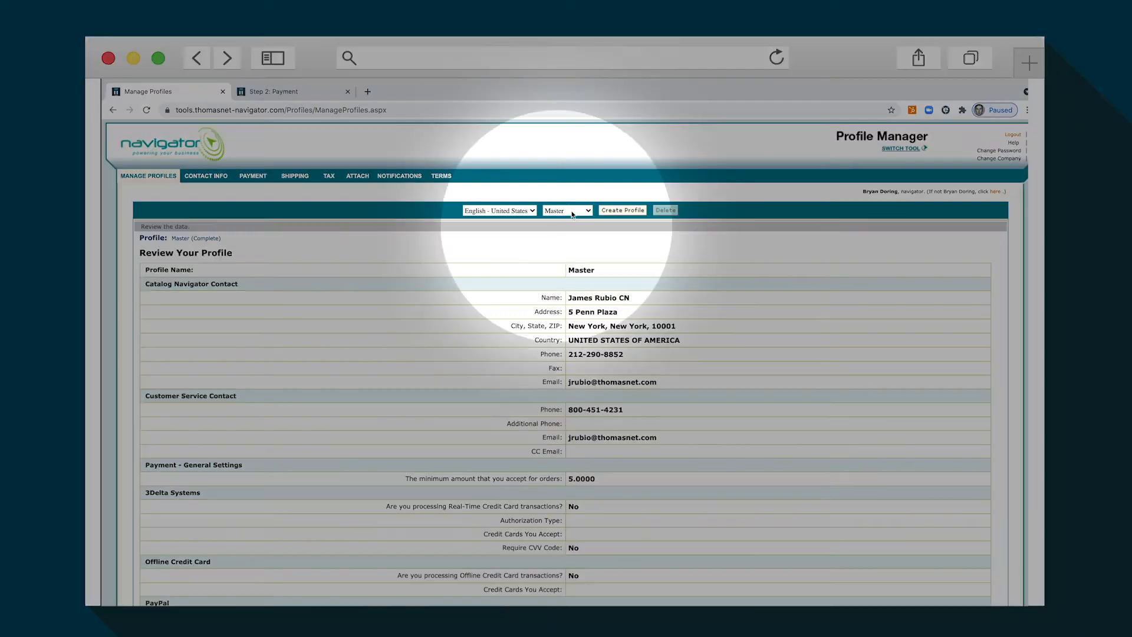
left_click(570, 212)
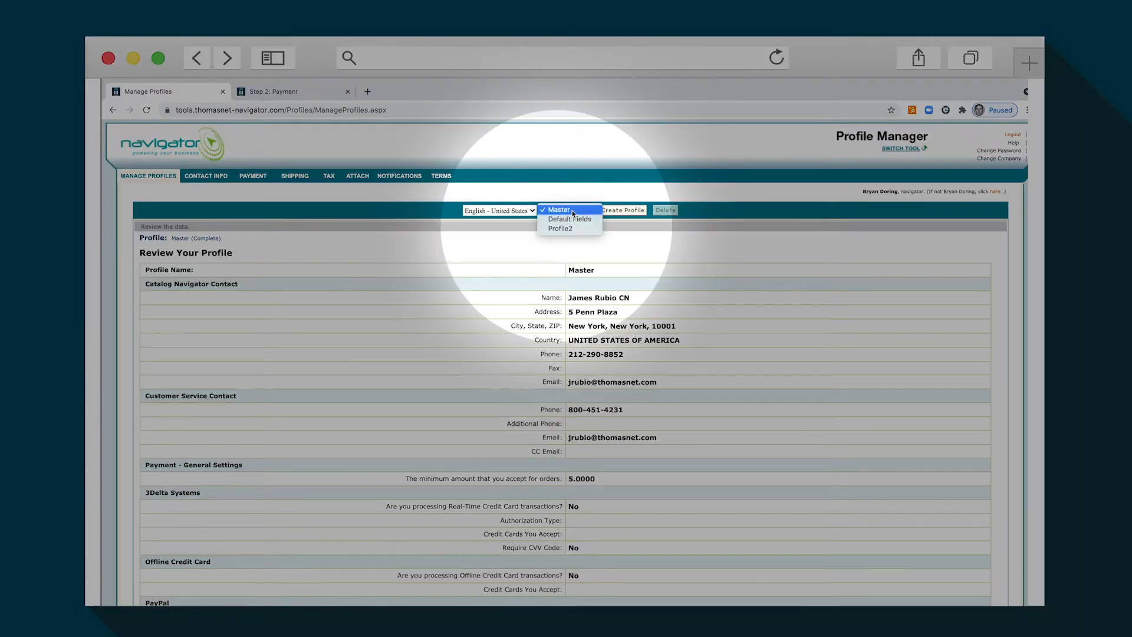
left_click(572, 211)
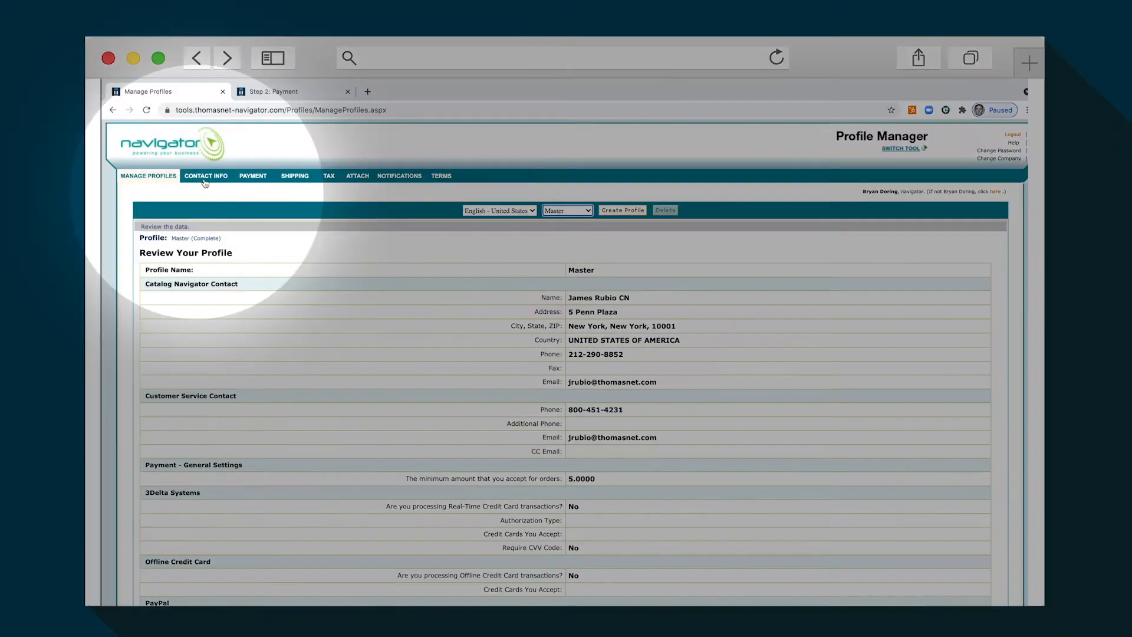
Step: Open the profile's contact information and highlight the customer service contact details in the order confirmation and the order e-mail
left_click(205, 176)
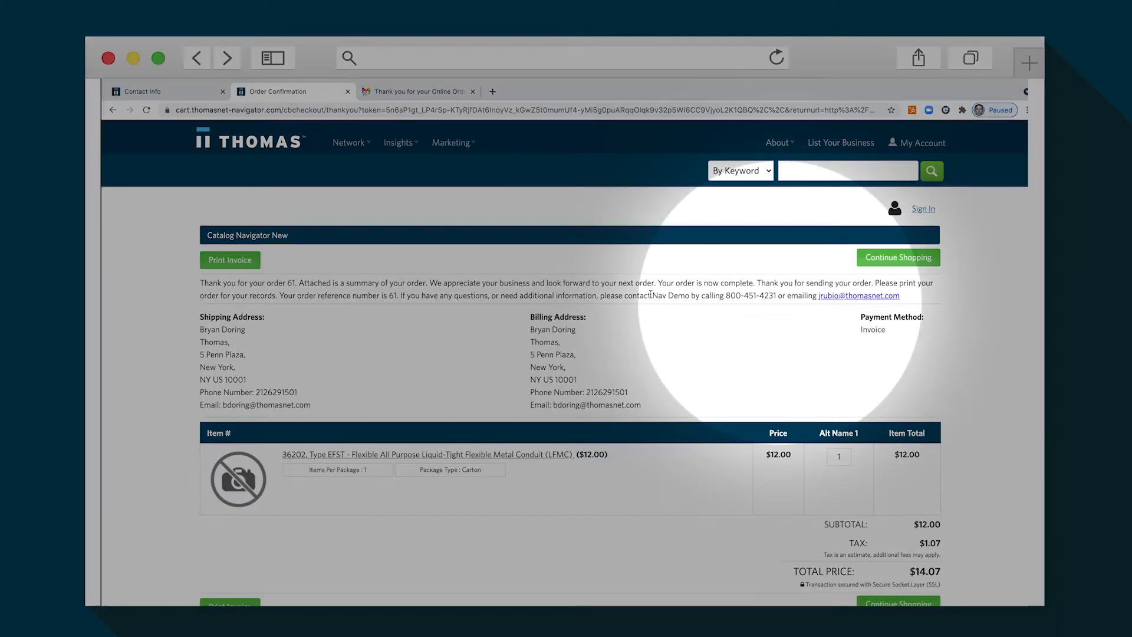
left_click_drag(652, 295, 902, 295)
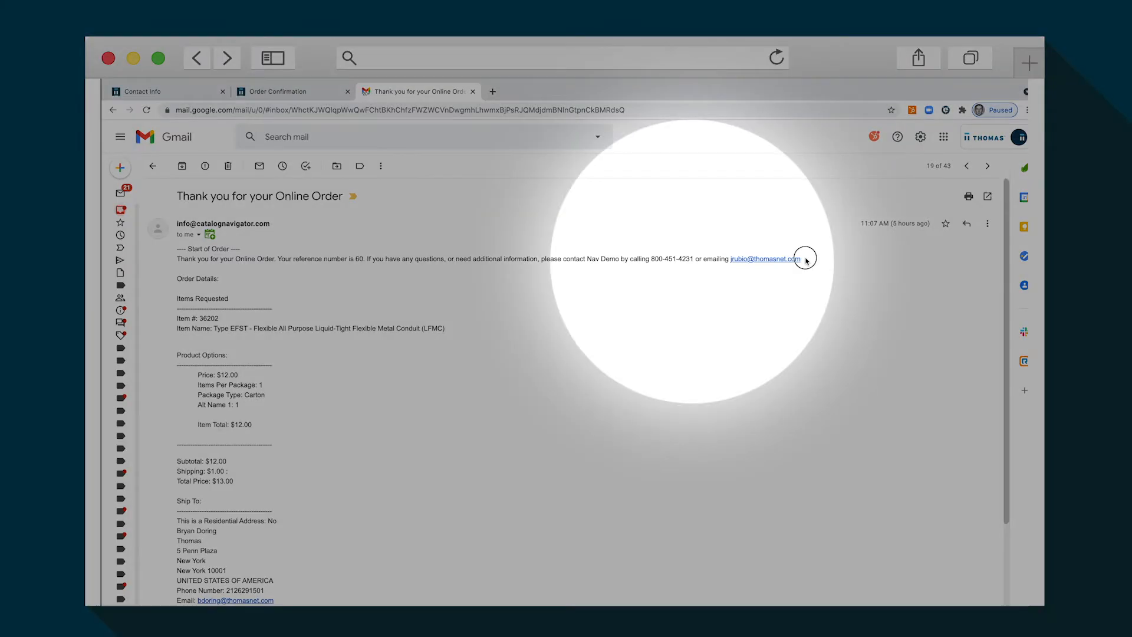
left_click_drag(806, 260, 592, 255)
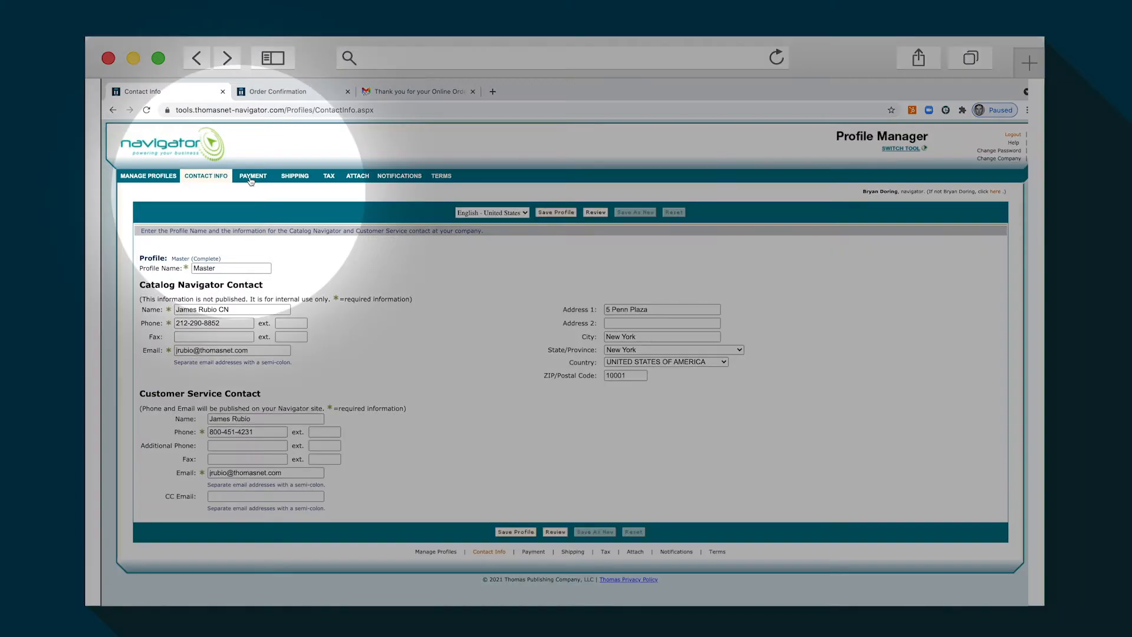
Step: Open the general payment settings and review the default payment provider choices, keeping Payflow Pro (PayPal)
left_click(253, 176)
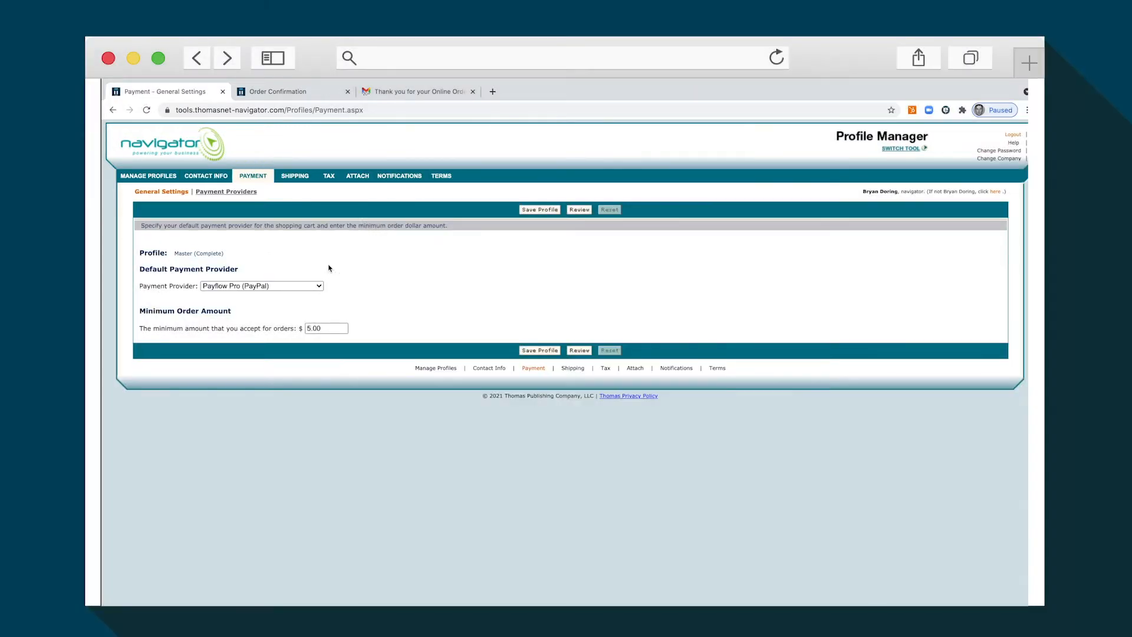
left_click(319, 286)
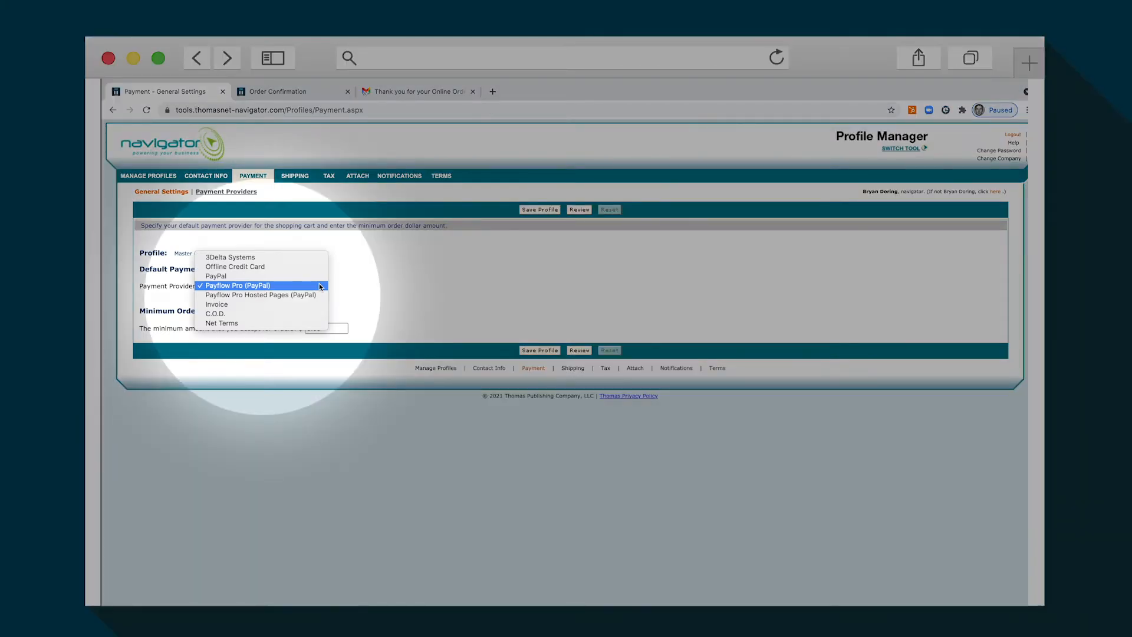
left_click(319, 285)
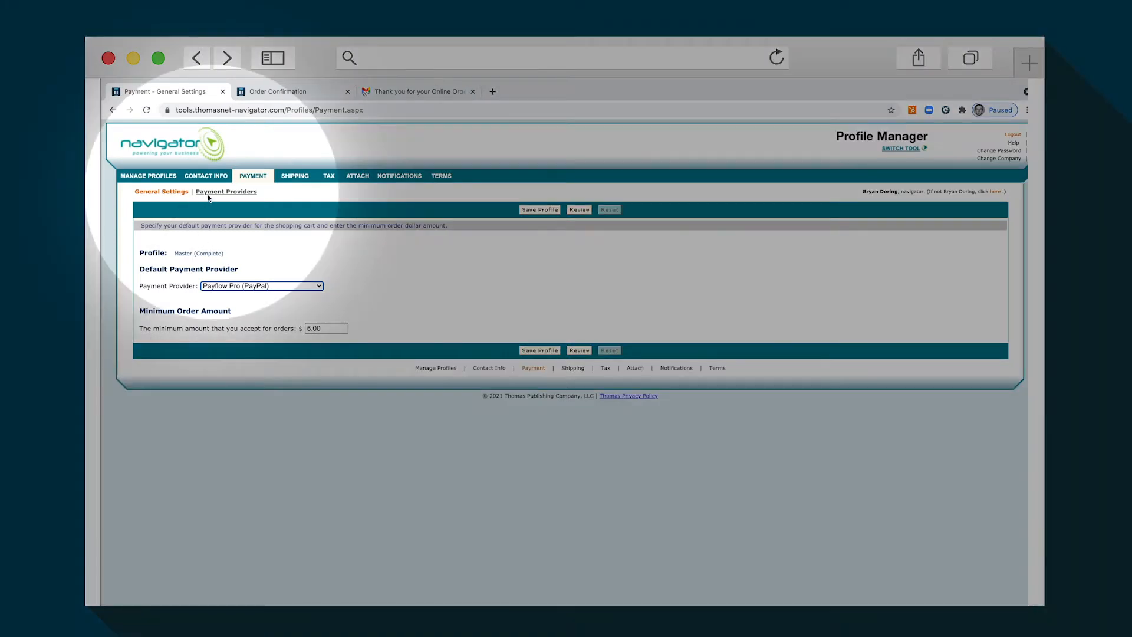
Step: Open the PayPal configuration among the payment providers
left_click(216, 193)
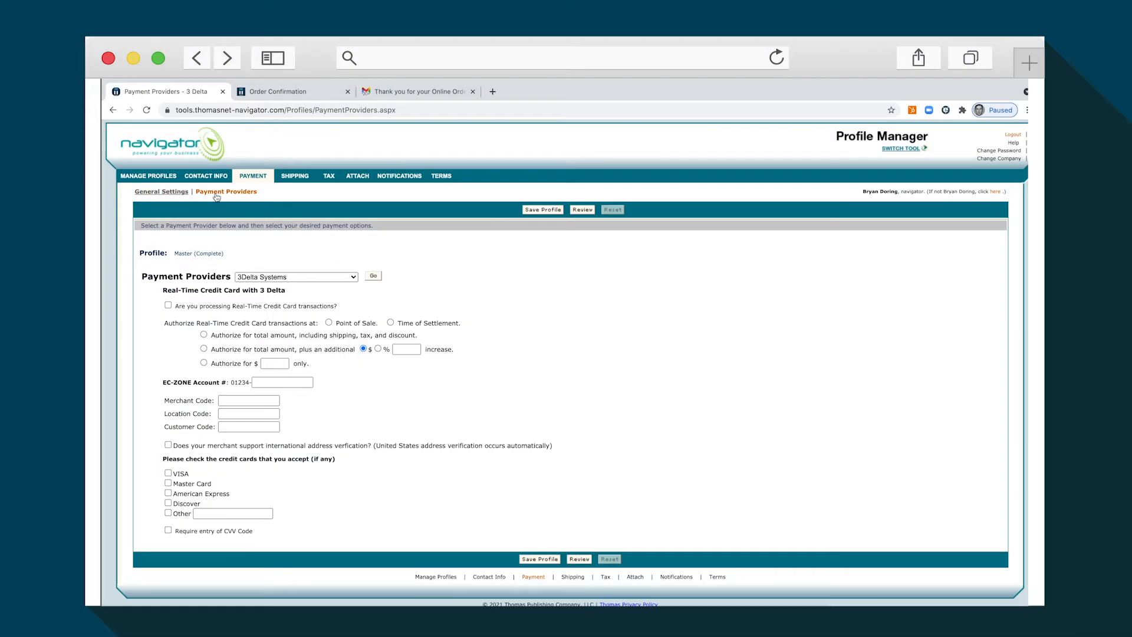
left_click(304, 278)
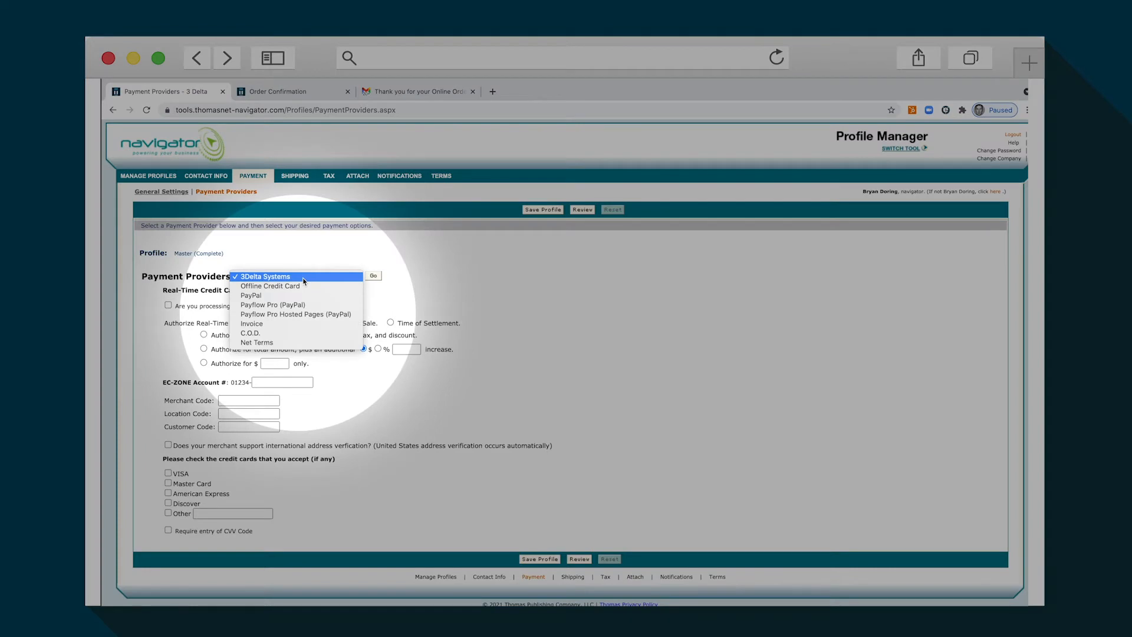
left_click(260, 295)
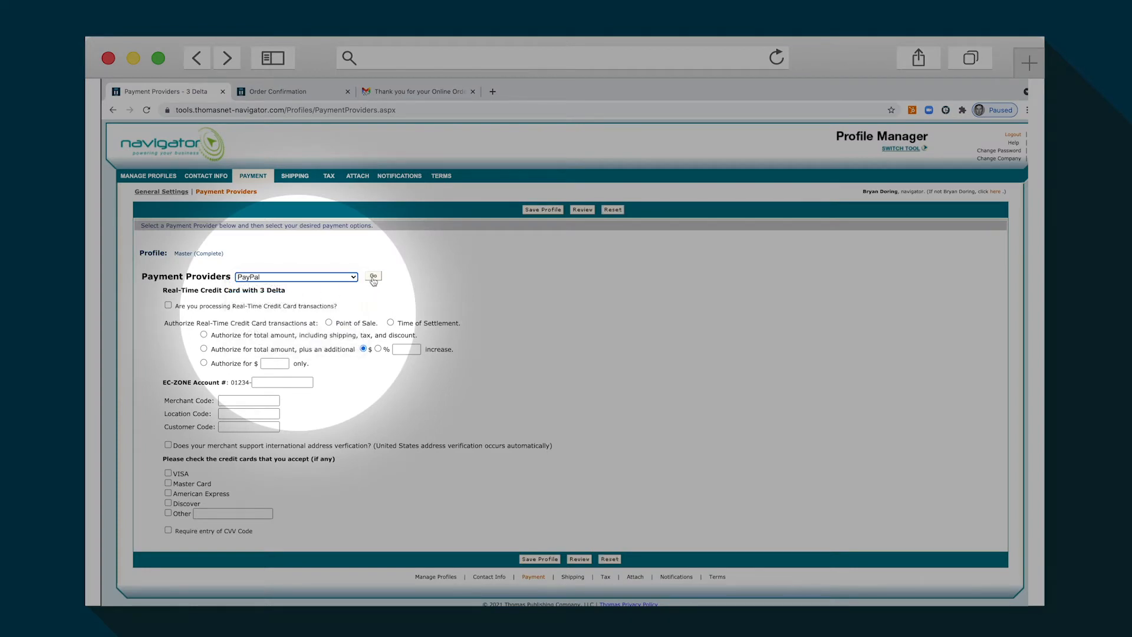
left_click(373, 277)
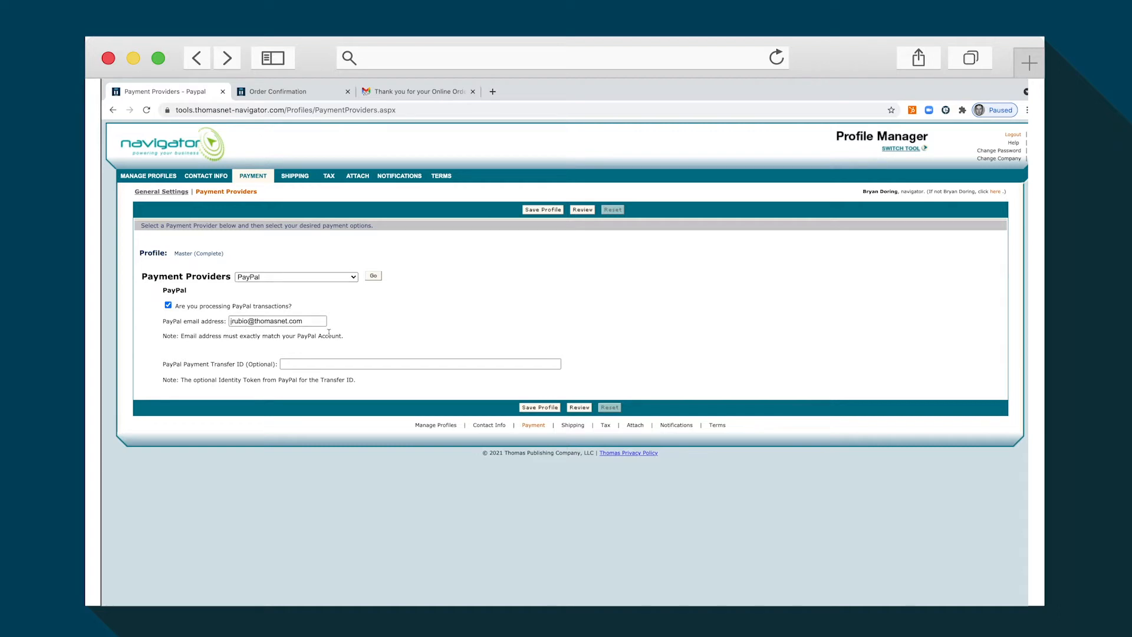
Step: View the Invoice payment provider's configuration and return to the general payment settings
left_click(352, 277)
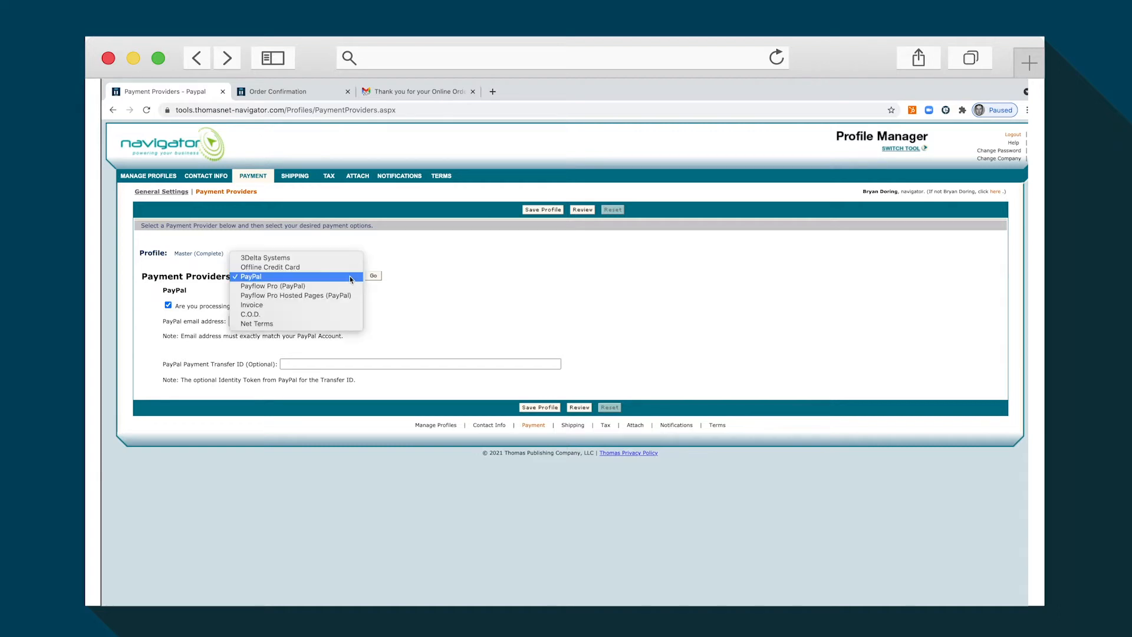
left_click(269, 306)
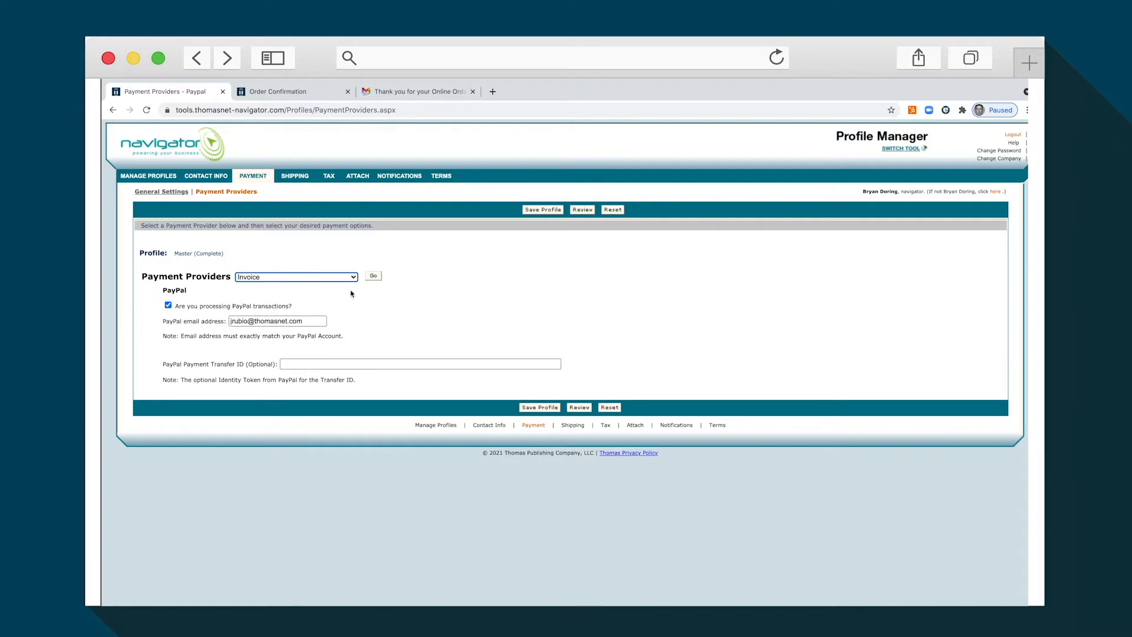
left_click(373, 277)
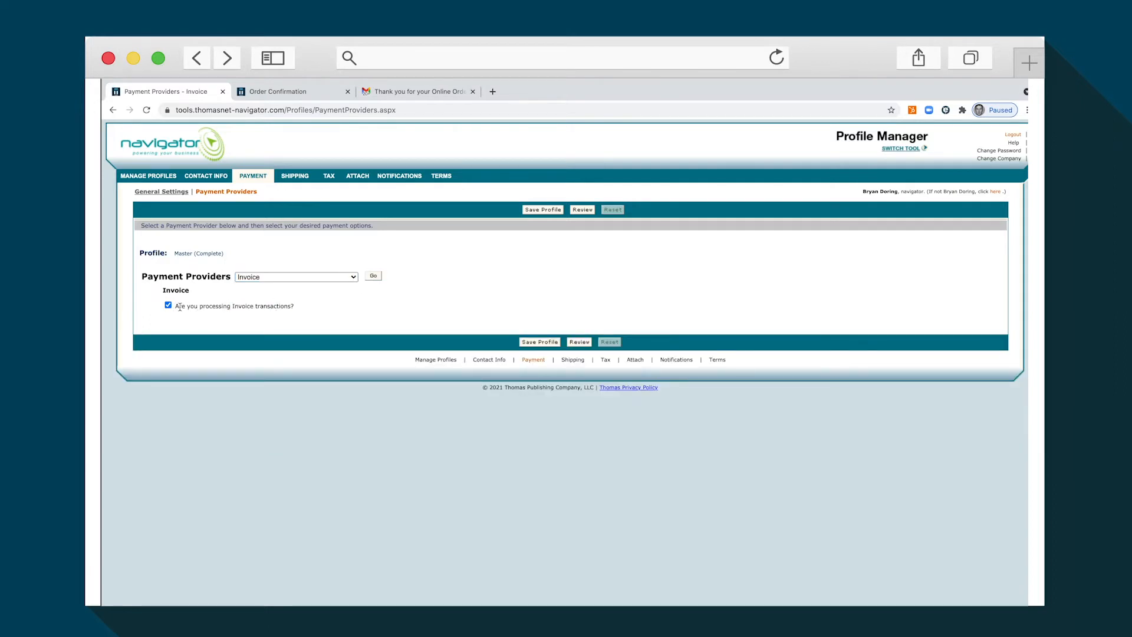
left_click(174, 192)
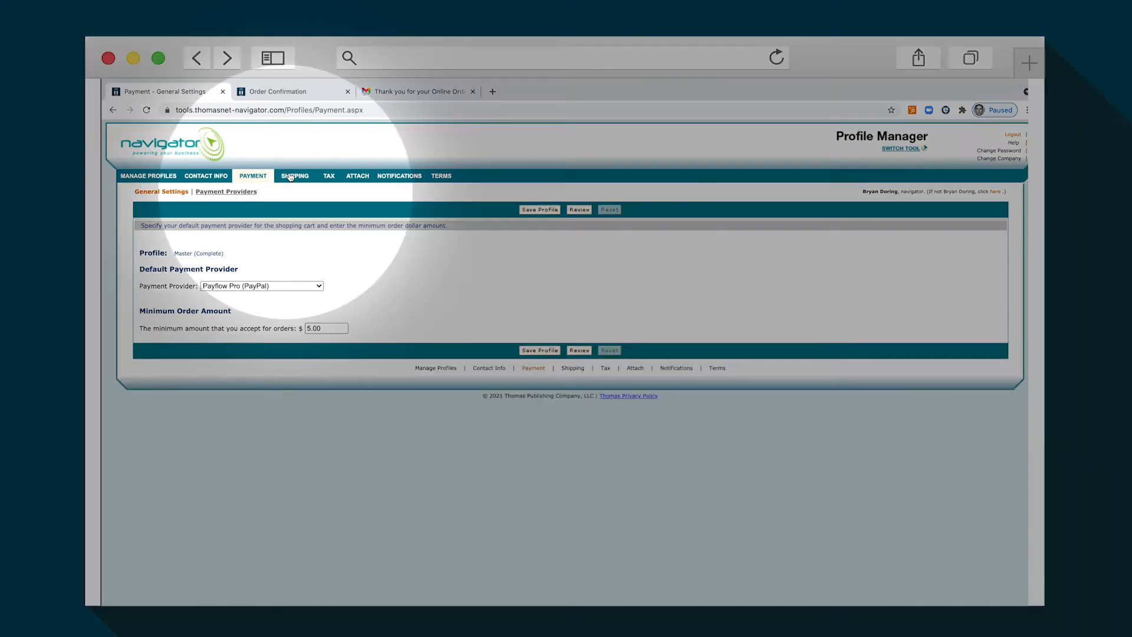
Step: In the general shipping settings, mark Afghanistan and Albania as countries excluded from shipping
left_click(291, 176)
scroll(323, 224, "down", 1)
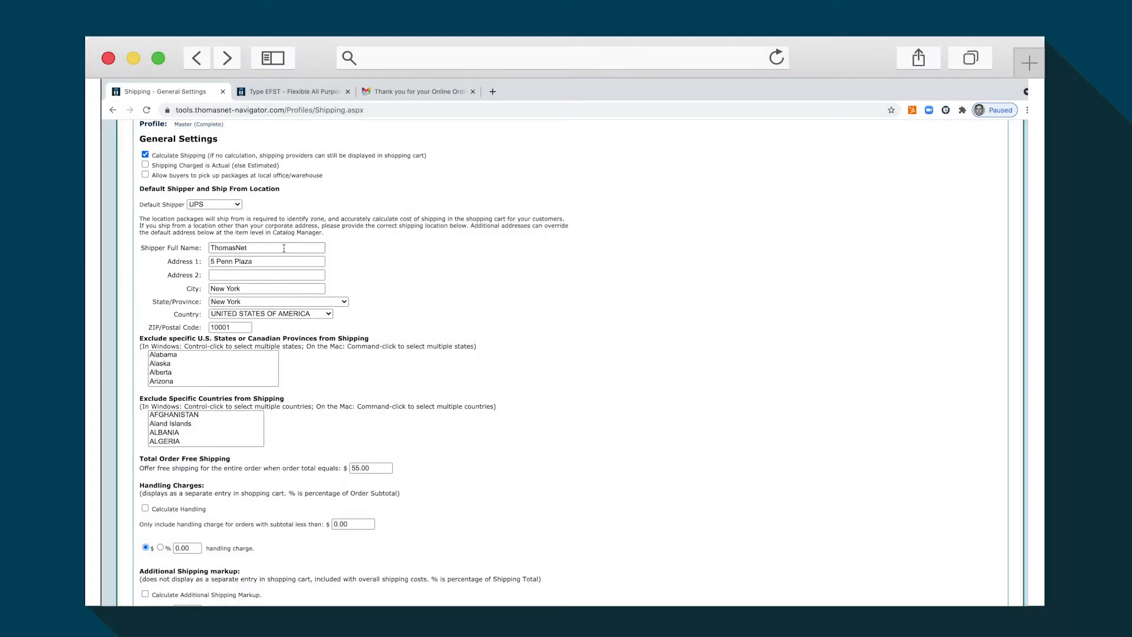
scroll(191, 322, "down", 5)
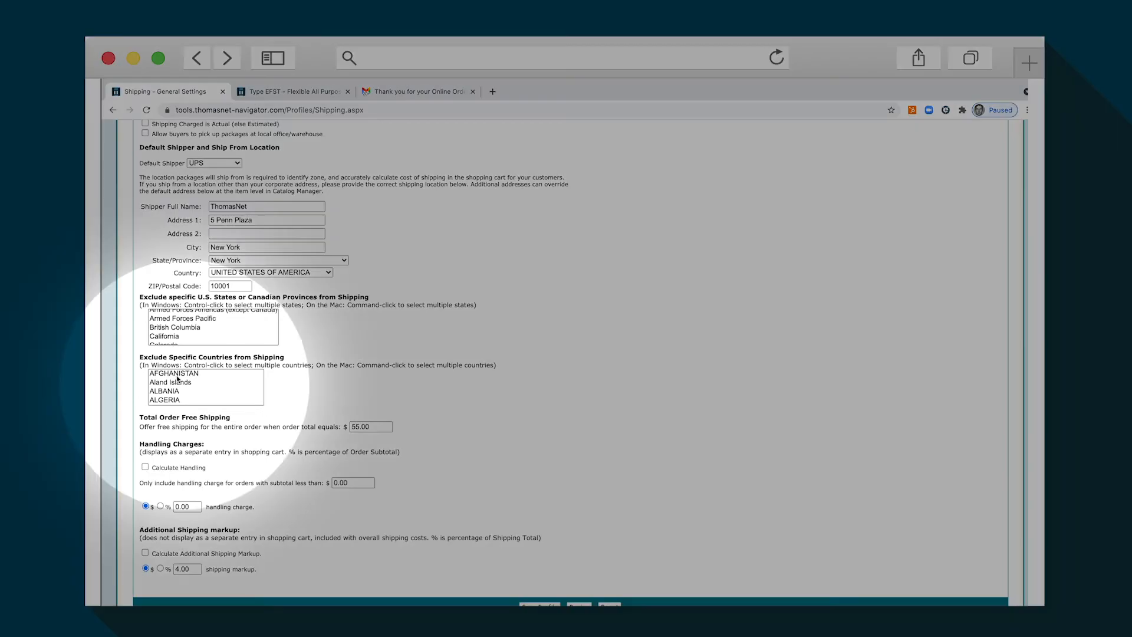
left_click(177, 375)
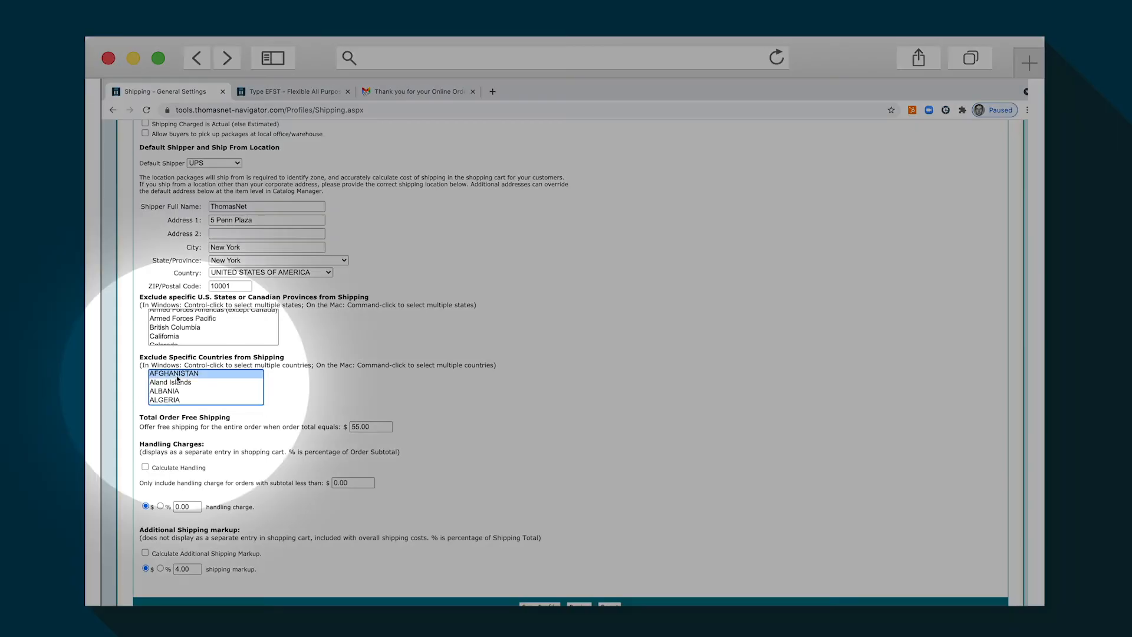
left_click(177, 390, "super")
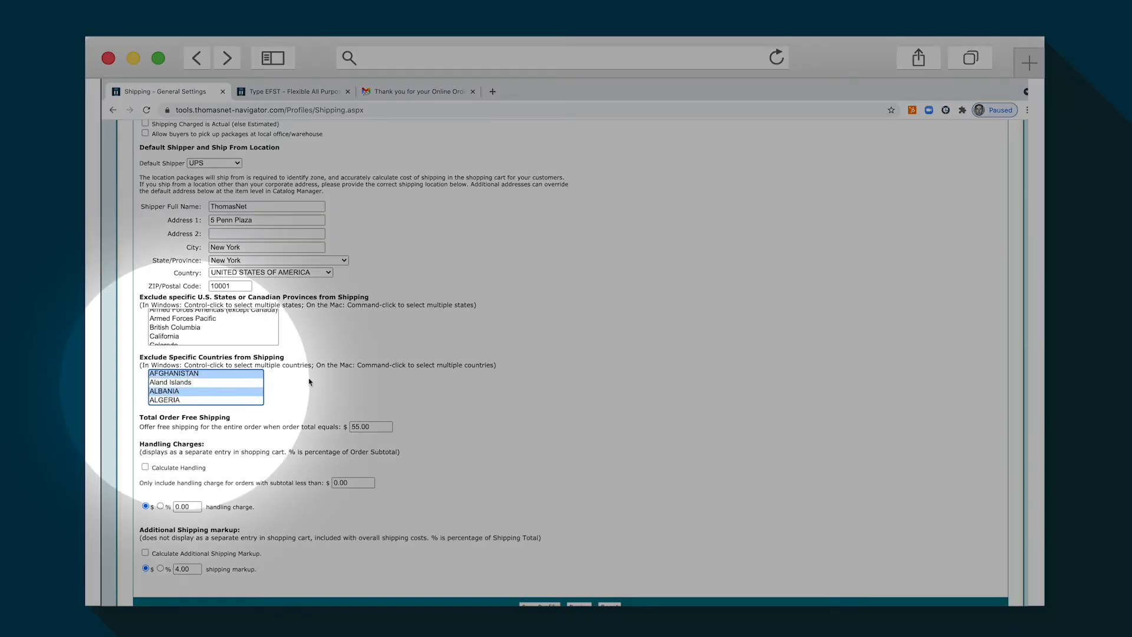
Step: Open the USPS shipper configuration and enable USPS shipping
scroll(309, 381, "up", 3)
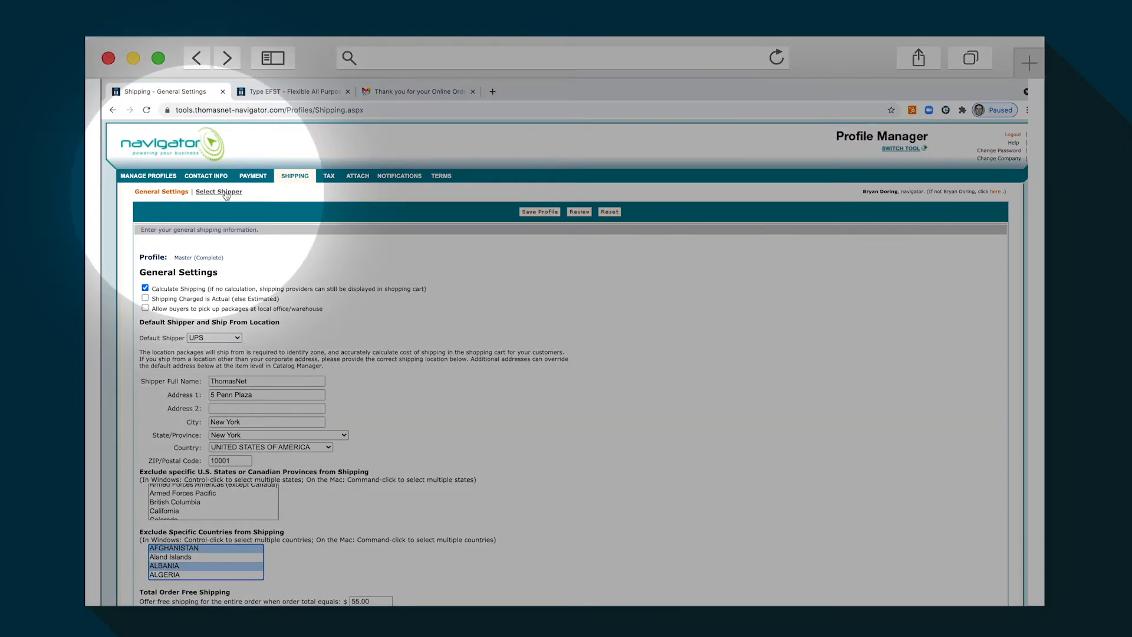
left_click(217, 194)
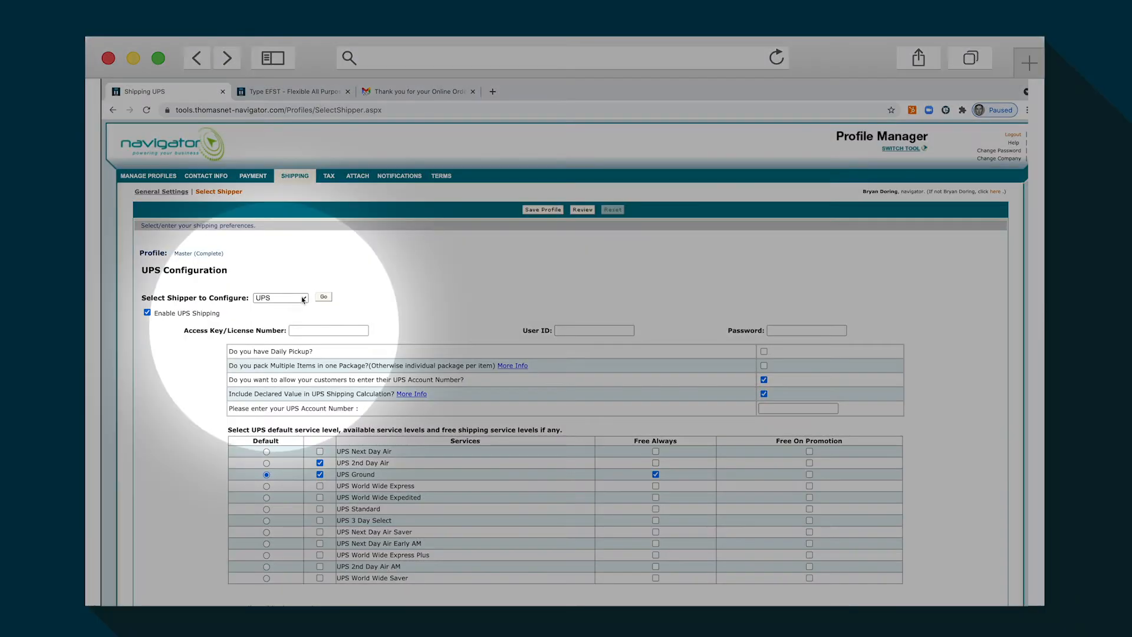
left_click(303, 298)
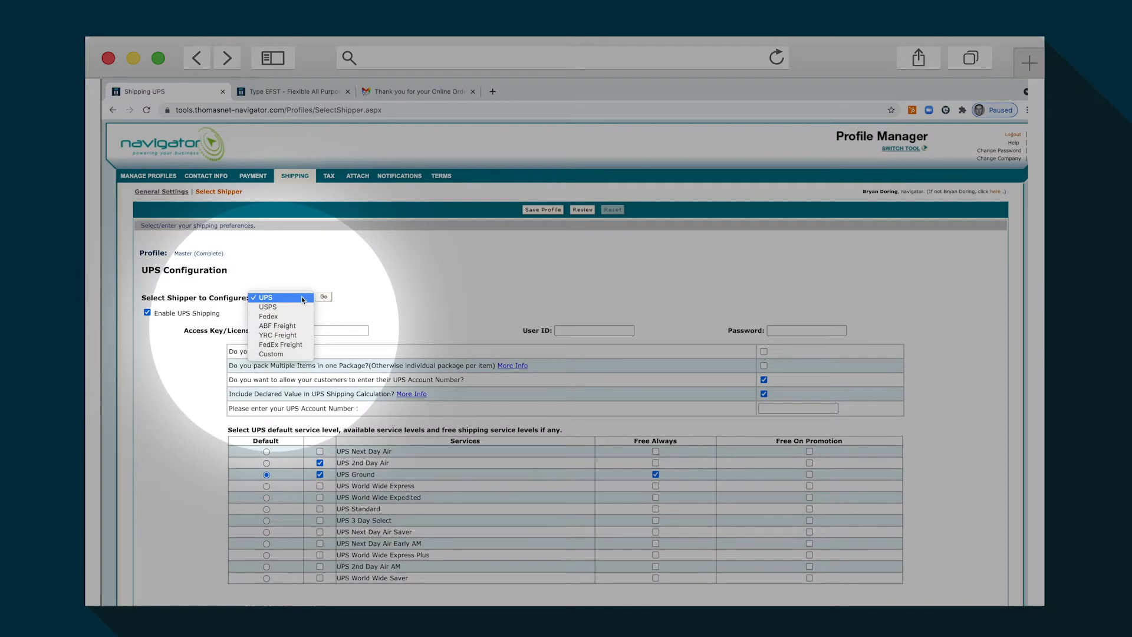
left_click(283, 306)
left_click(322, 298)
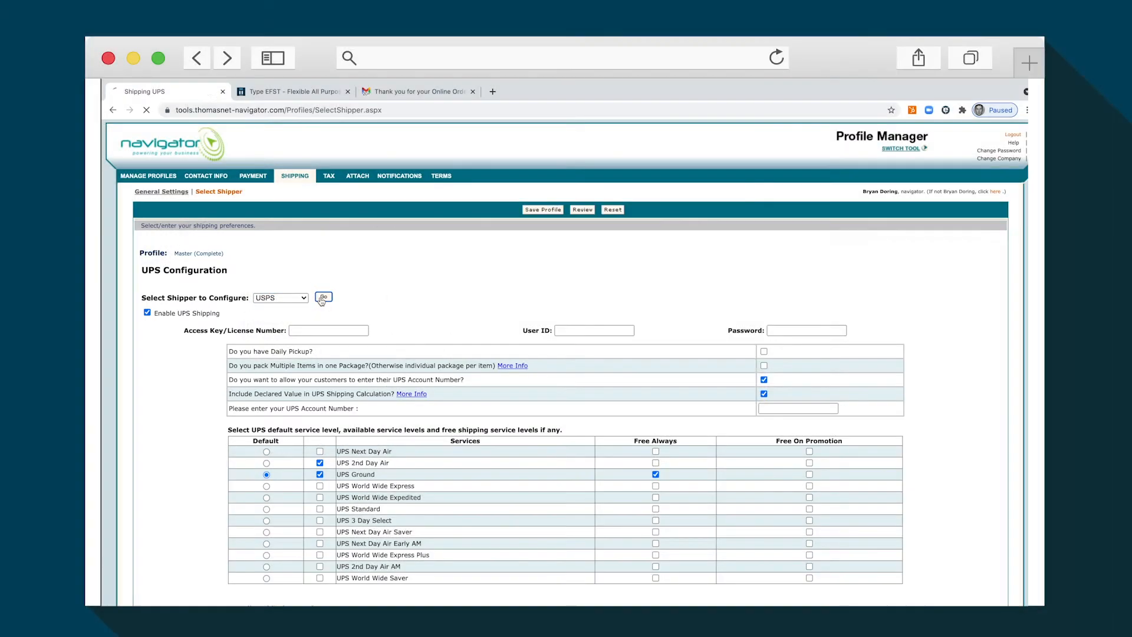
left_click(148, 318)
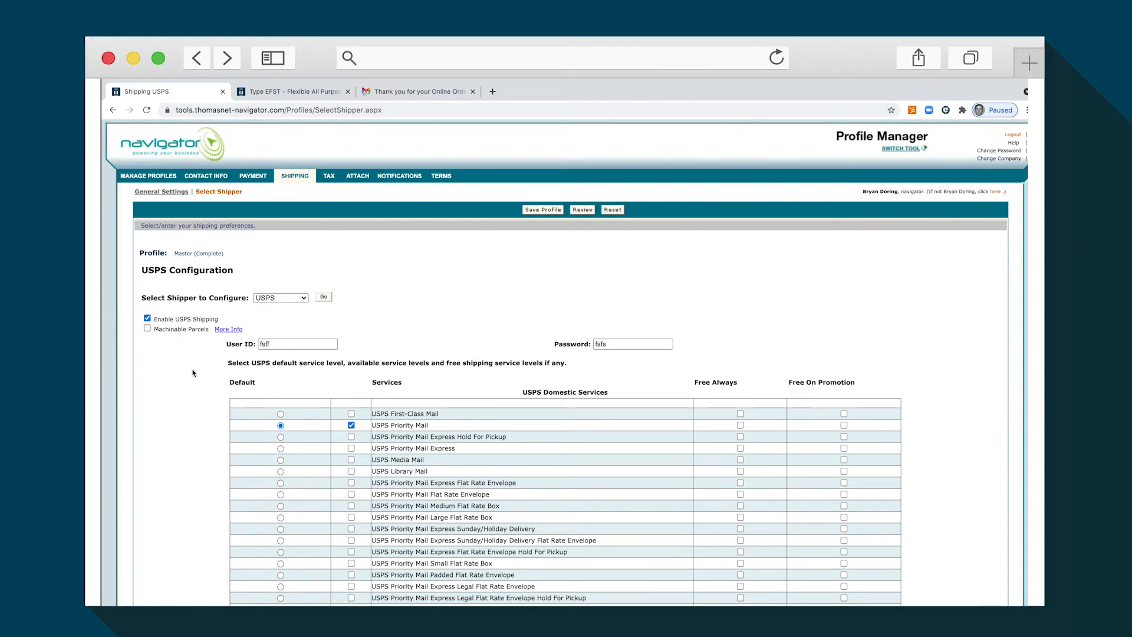
Step: Add USPS Priority Mail Express Hold For Pickup and USPS Priority Mail Express to the available USPS services
left_click(351, 436)
scroll(335, 318, "down", 2)
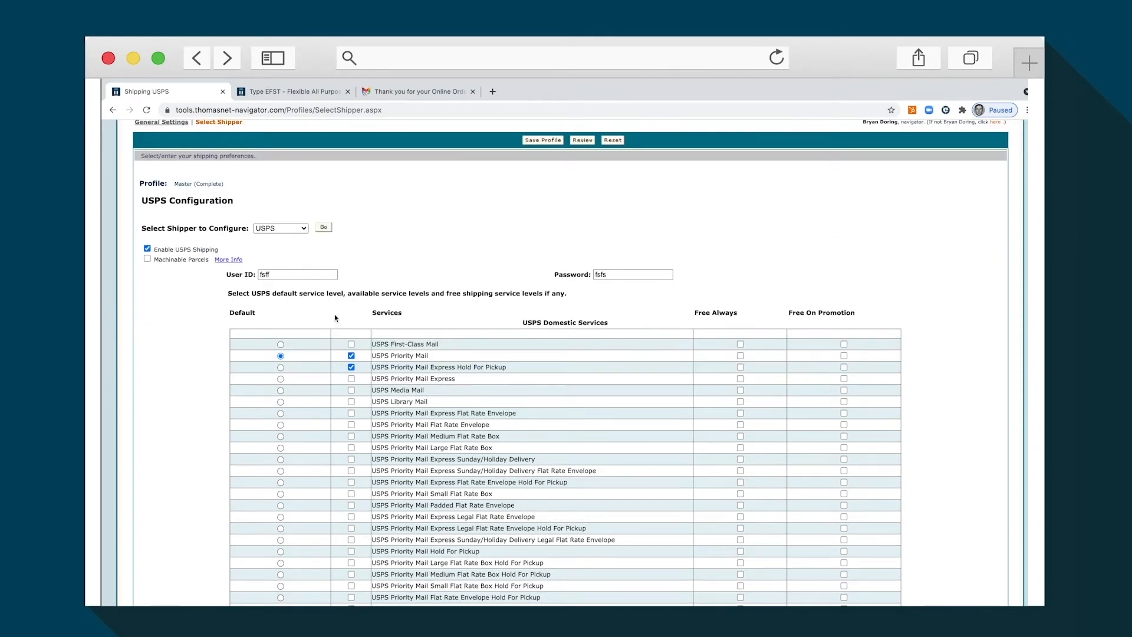
left_click(352, 379)
scroll(352, 382, "up", 2)
left_click(280, 298)
left_click(313, 306)
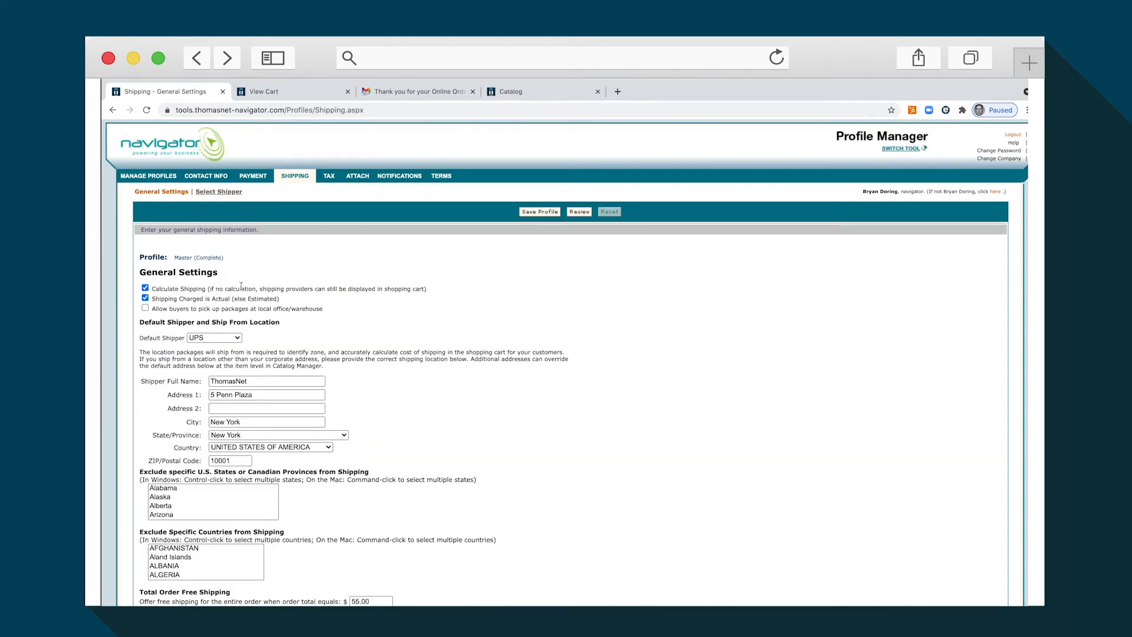
Step: View the UPS shipper configuration and switch to the ecommerce settings of catalog item 36202
left_click(225, 193)
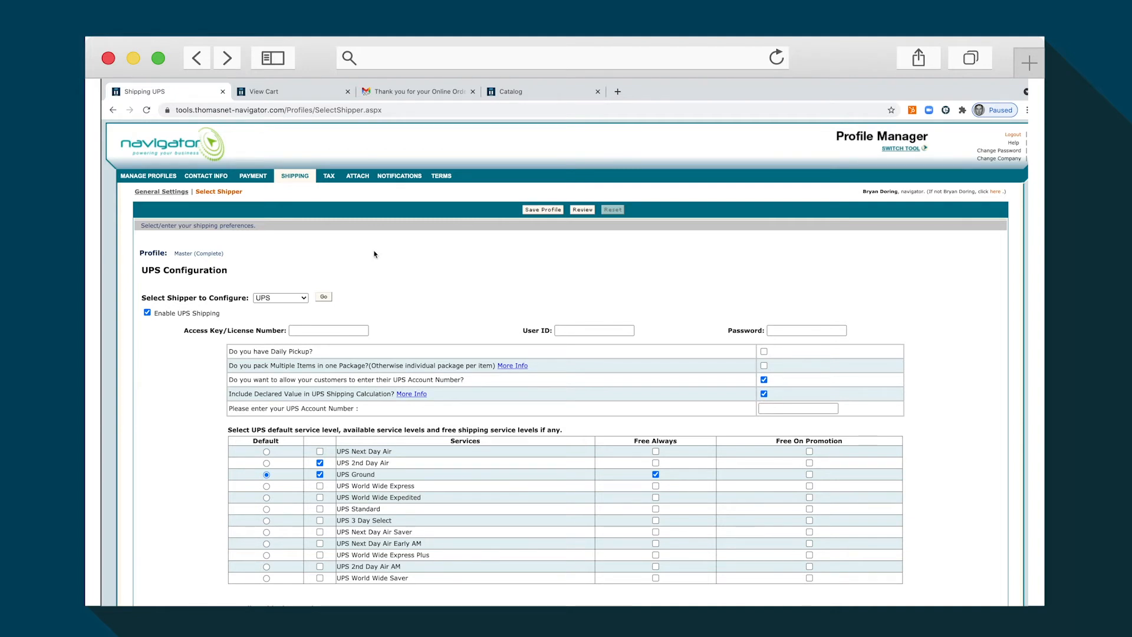
left_click(530, 92)
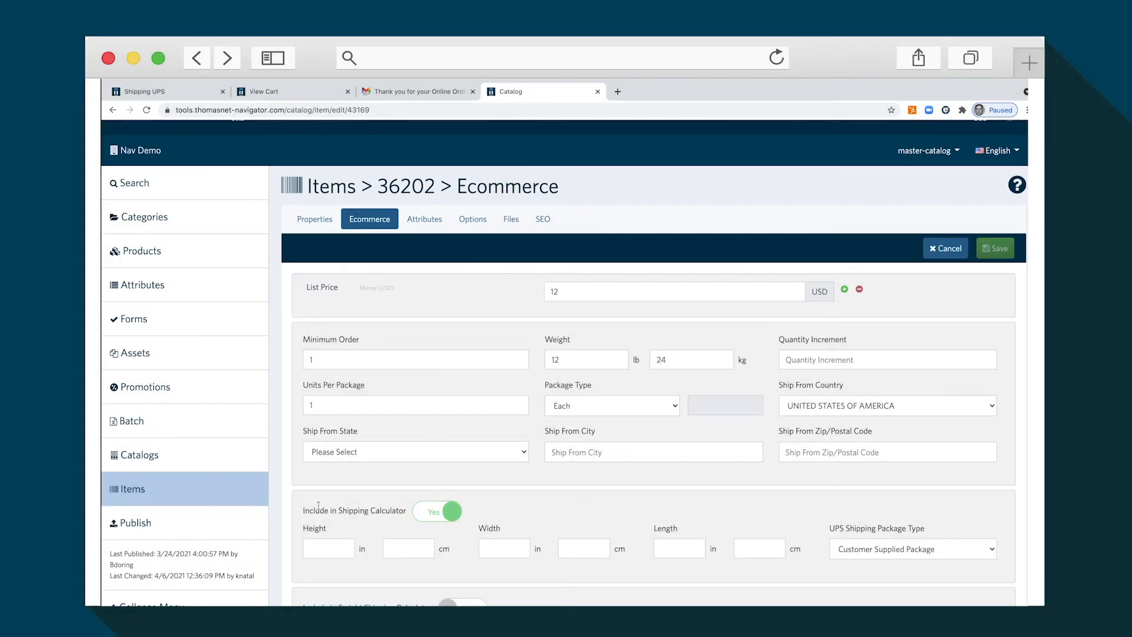
Step: Switch item 36202's Include in Shipping Calculator option off and back on, and highlight its weight in pounds
left_click(300, 511)
right_click(378, 499)
key("Escape")
left_click(448, 512)
left_click(450, 513)
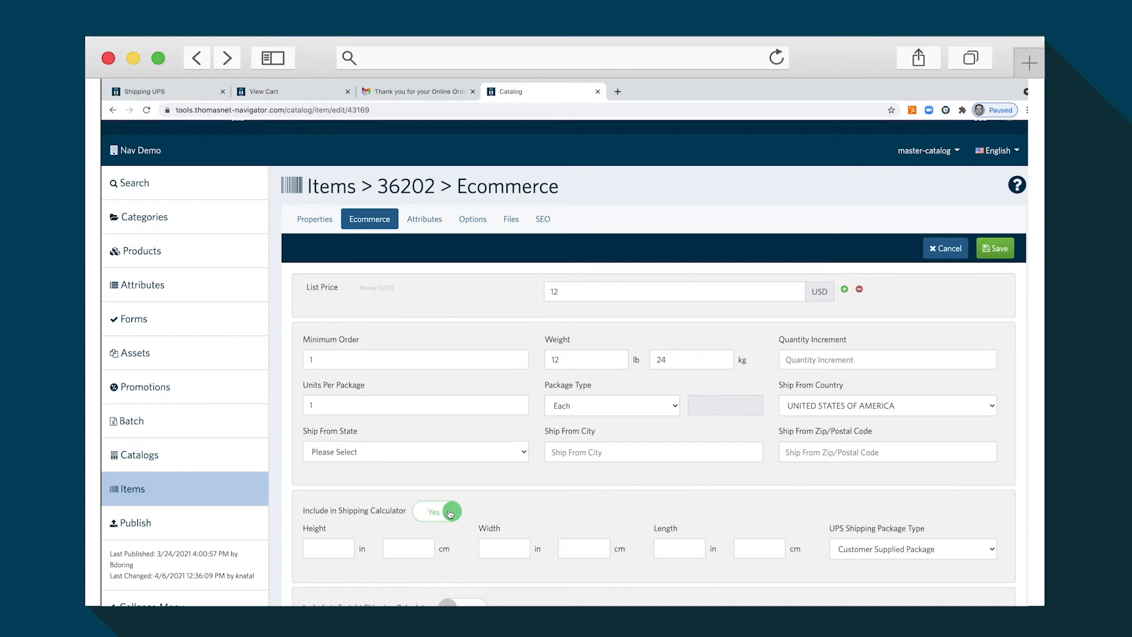
left_click_drag(578, 357, 546, 357)
scroll(457, 377, "down", 1)
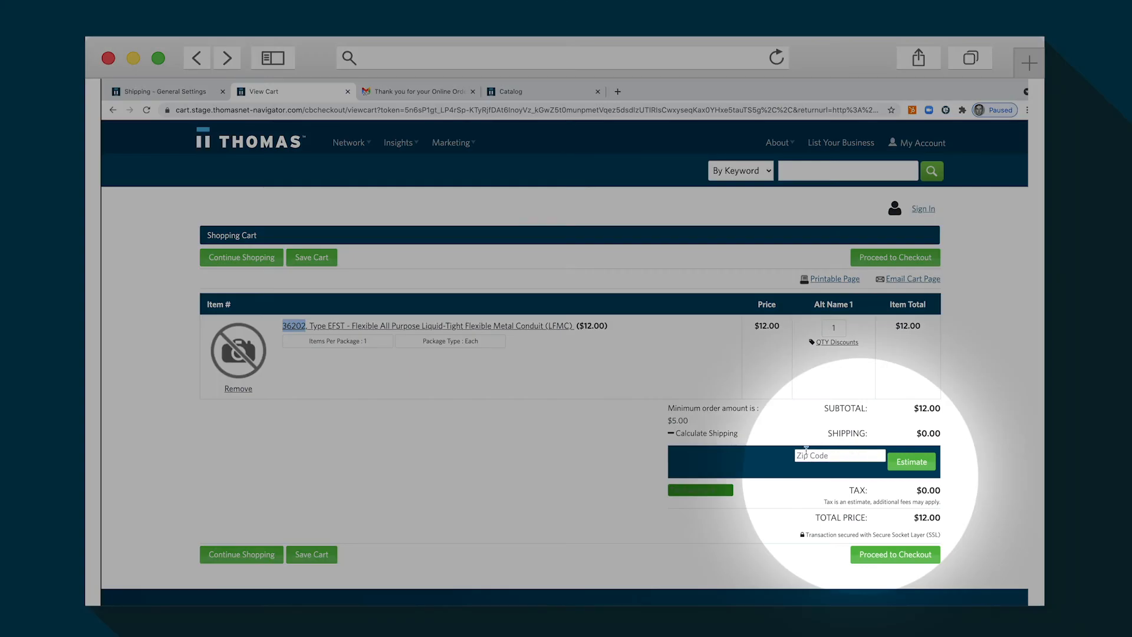
Step: Estimate the shopping cart's shipping cost for ZIP code 74133
left_click(836, 457)
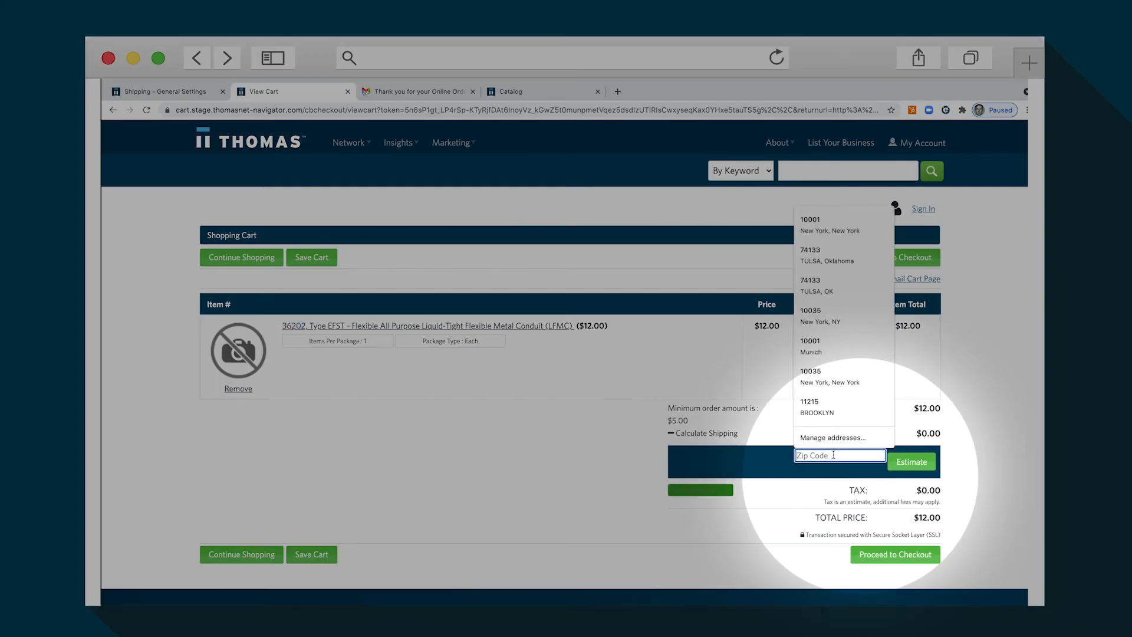
type("74133")
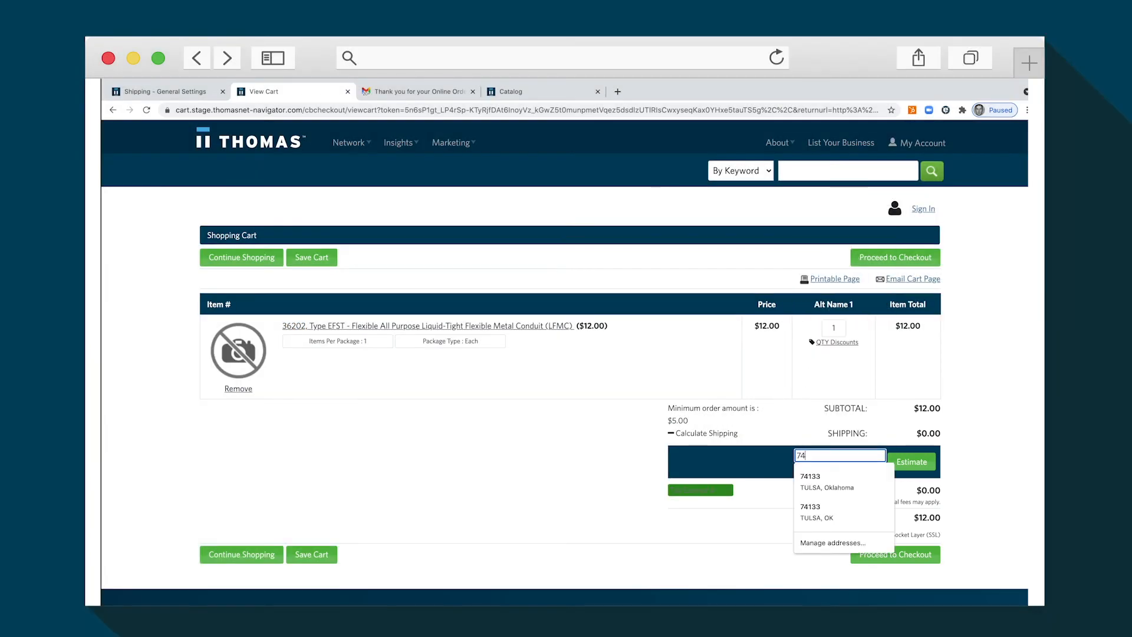
left_click(912, 461)
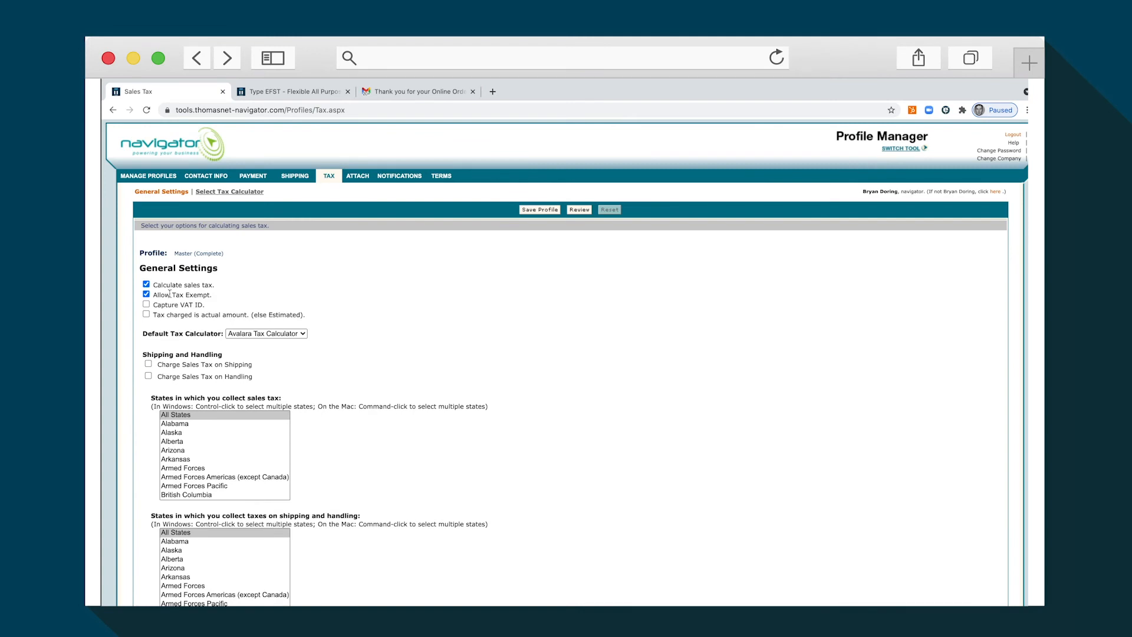
Step: Select Alaska and Arkansas as the states for collecting taxes on shipping and handling, and save the profile
scroll(188, 378, "down", 1)
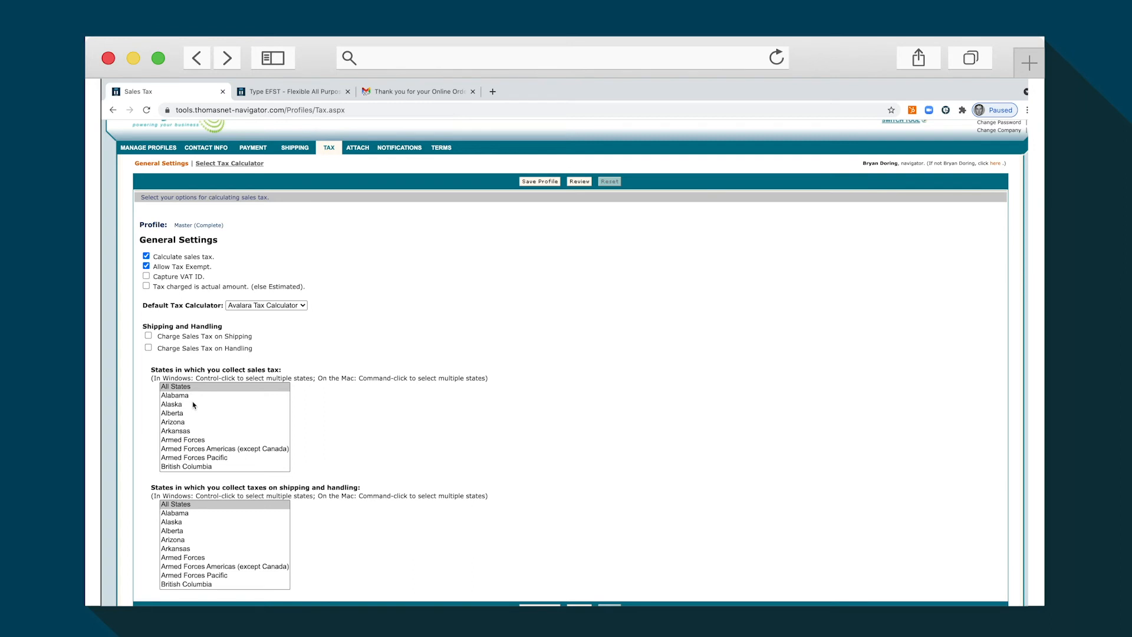
left_click(218, 522)
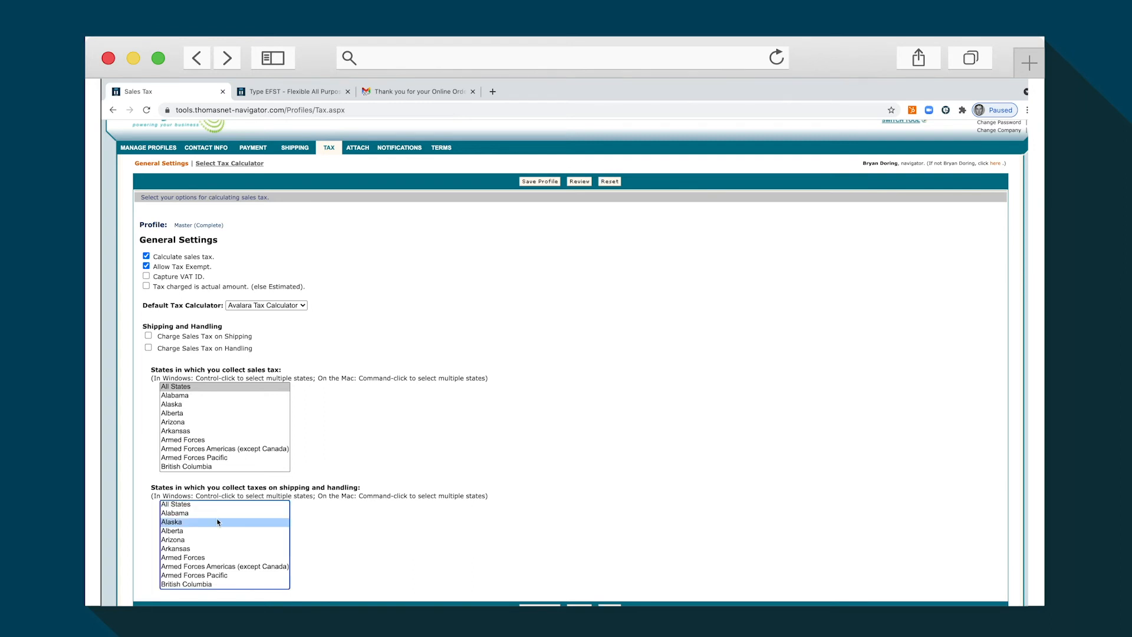
left_click(196, 549, "super")
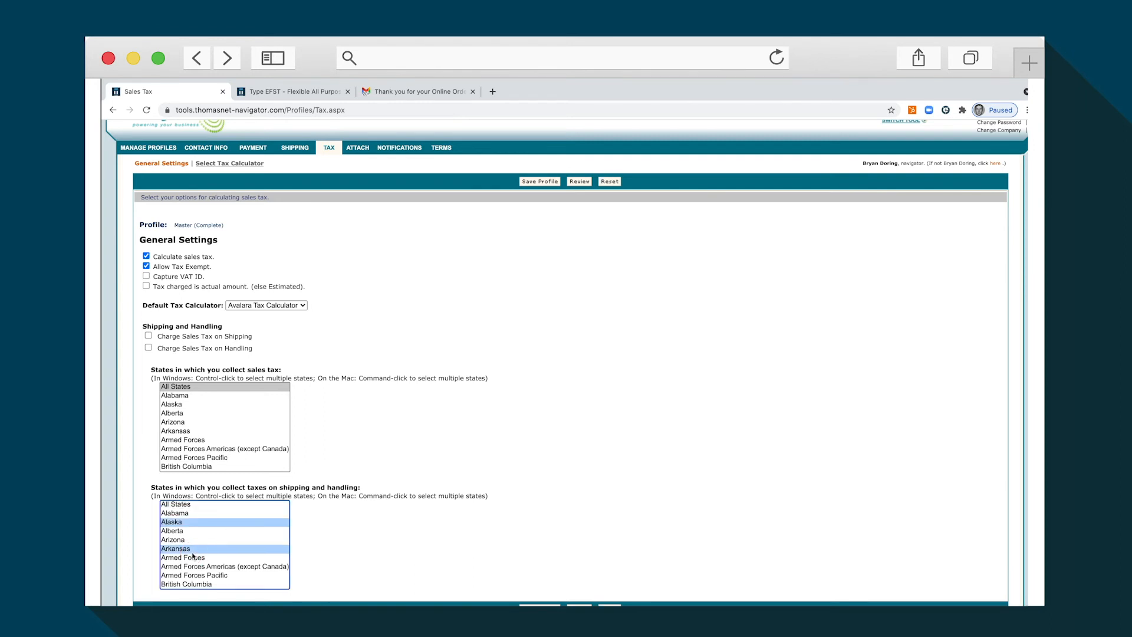
left_click(537, 182)
Step: View the order and RFQ file attachment setting, and review the profile's notification and buyer email settings
left_click(356, 179)
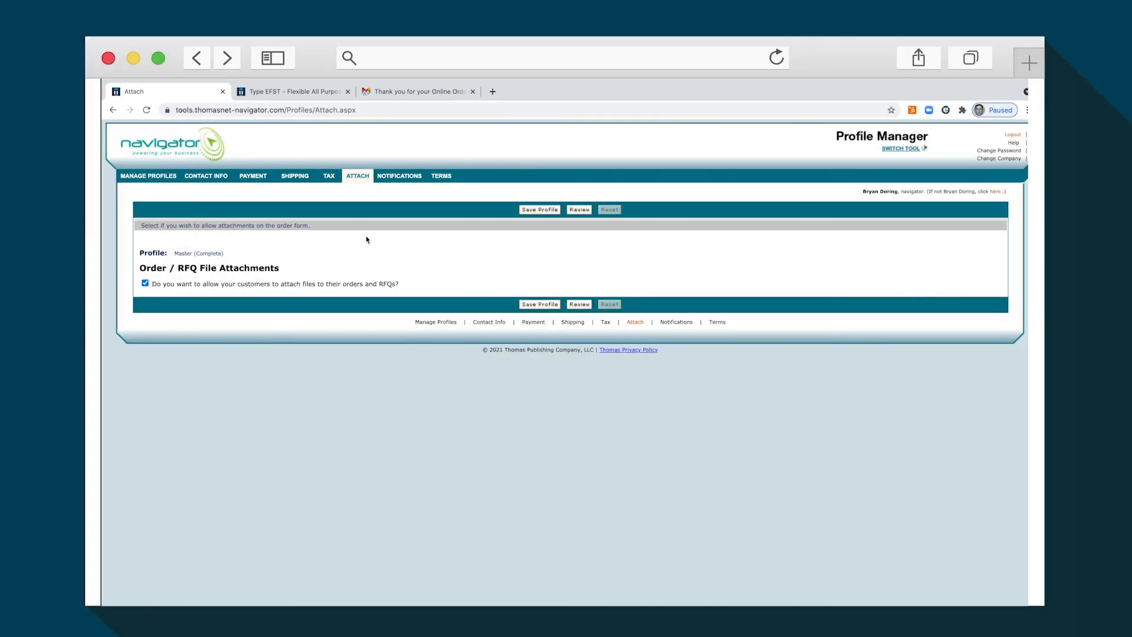
left_click(400, 179)
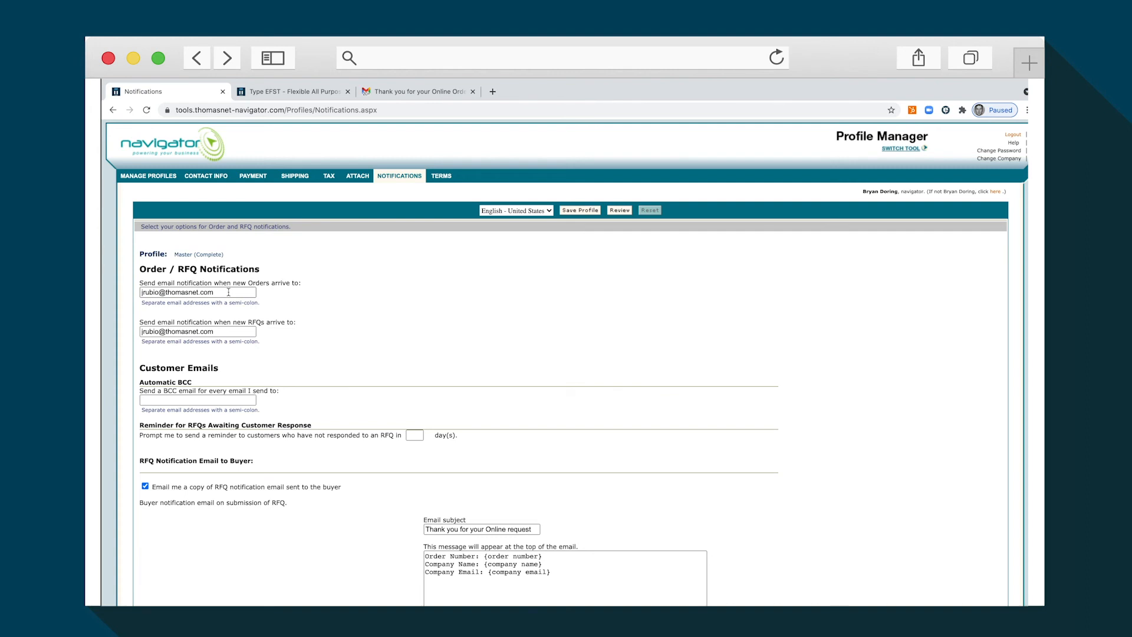
scroll(319, 342, "down", 5)
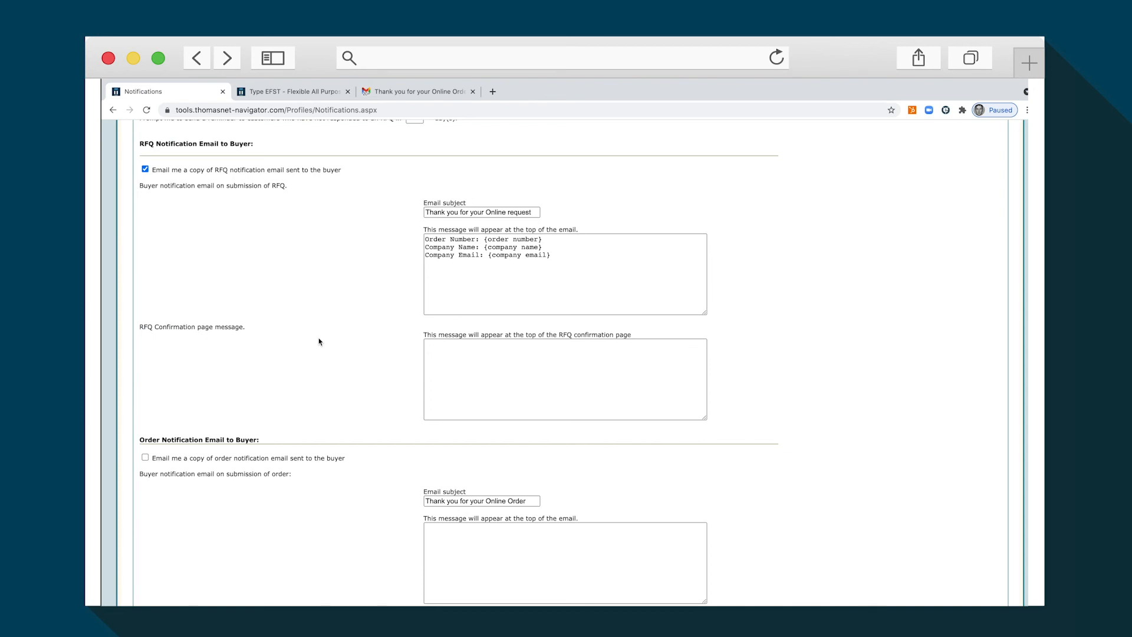
scroll(319, 342, "down", 2)
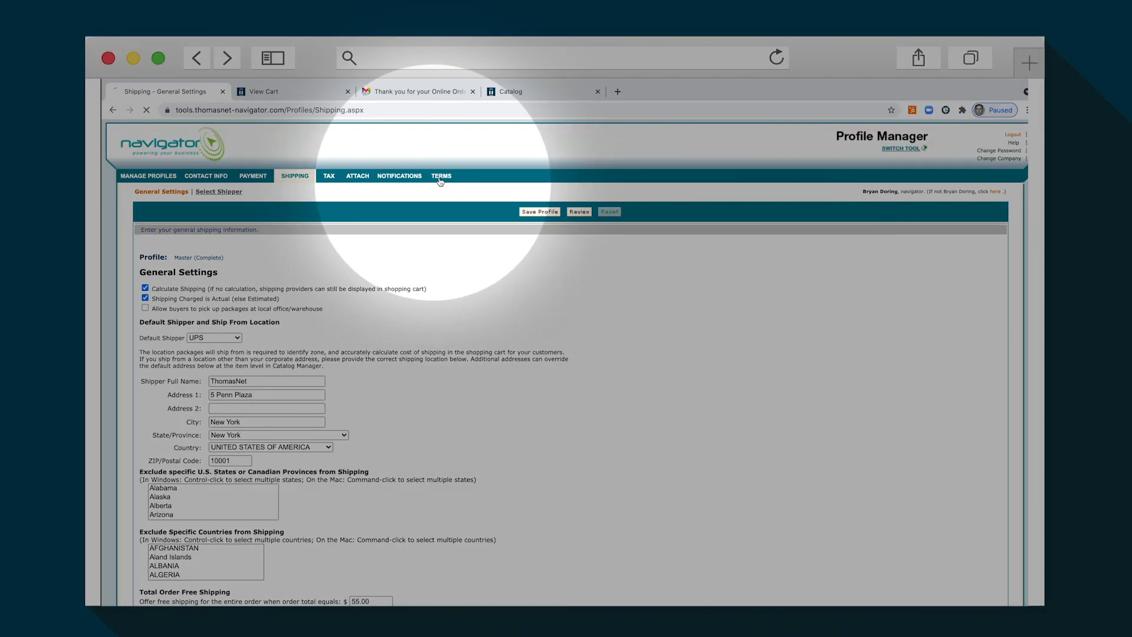
Step: Open the profile's terms settings and try to continue the cart's payment step to order review without accepting the Terms and Conditions
left_click(440, 179)
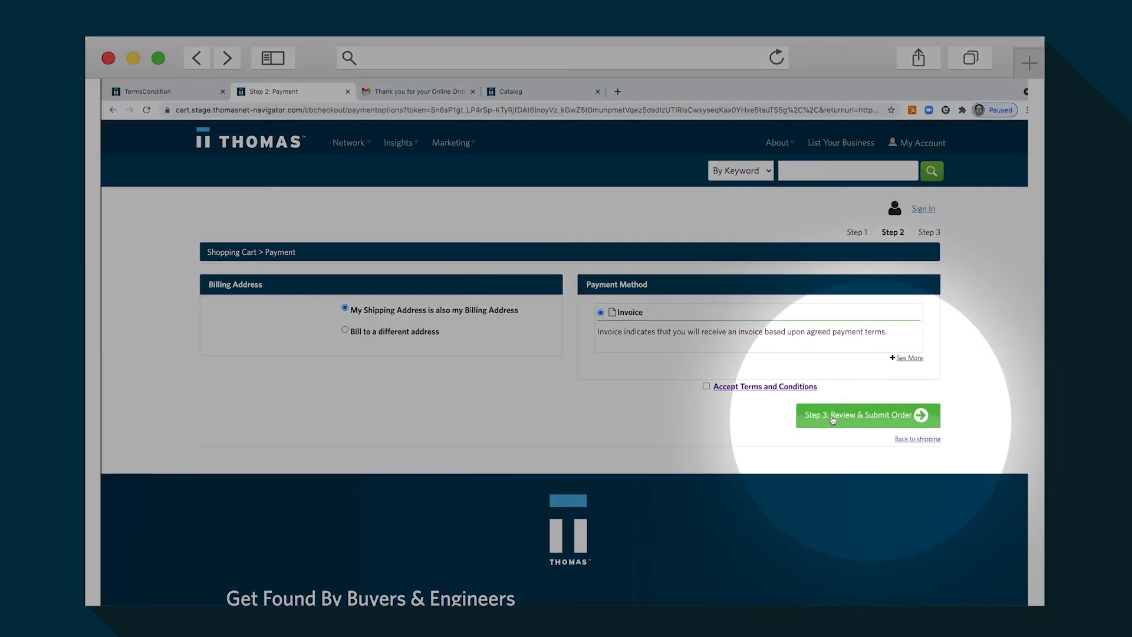
left_click(832, 419)
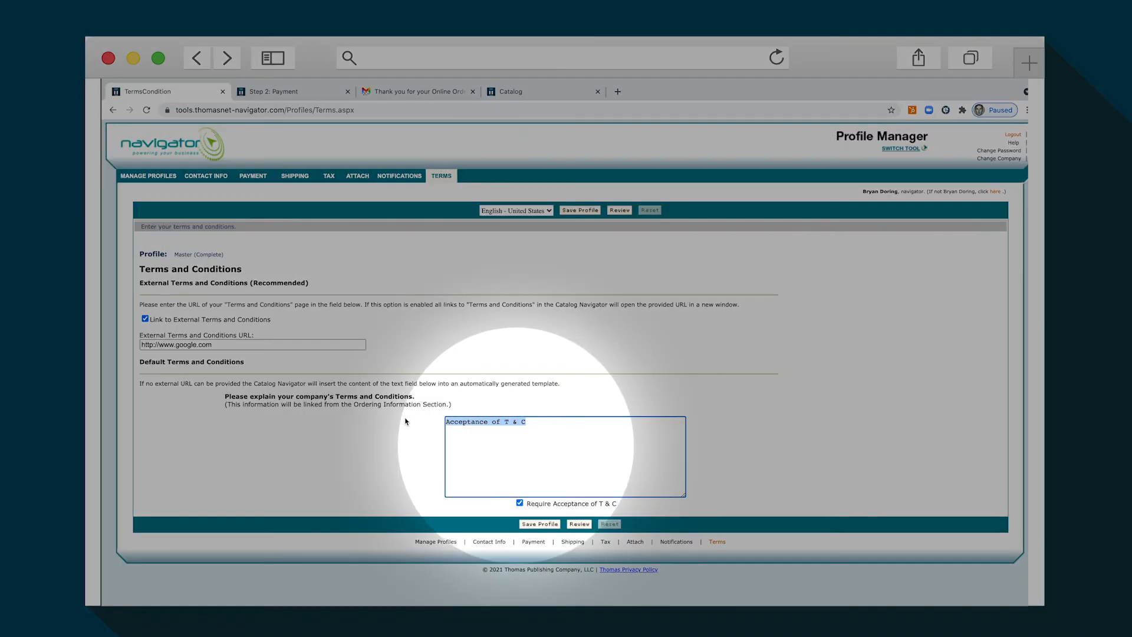
Step: Highlight the External Terms and Conditions URL in the Master profile's terms settings
left_click(219, 346)
left_click_drag(219, 347, 111, 349)
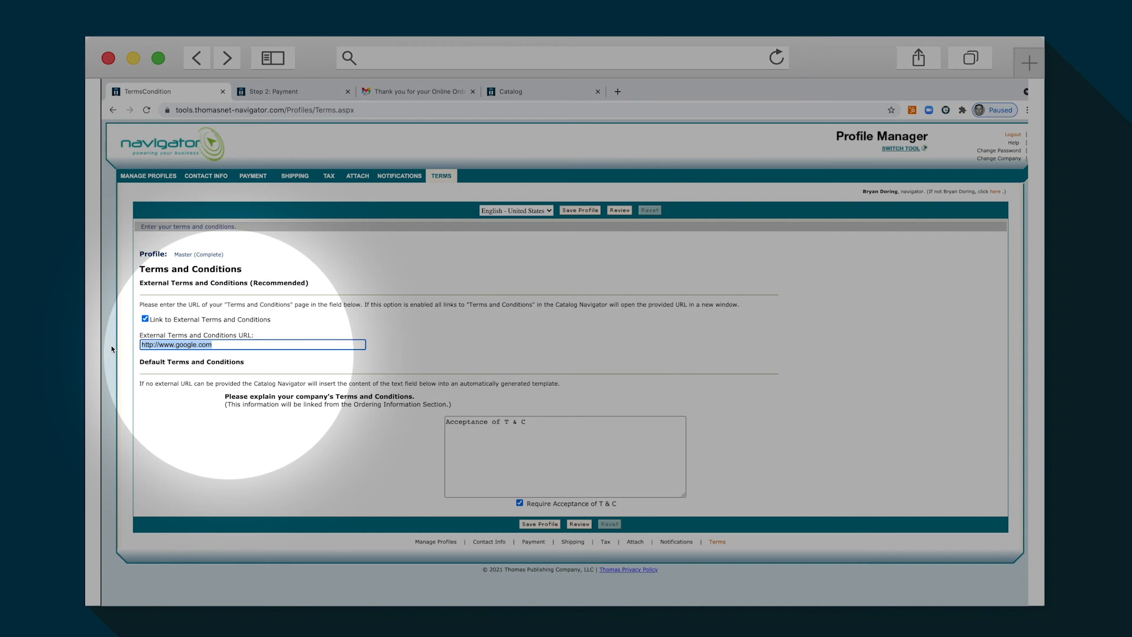